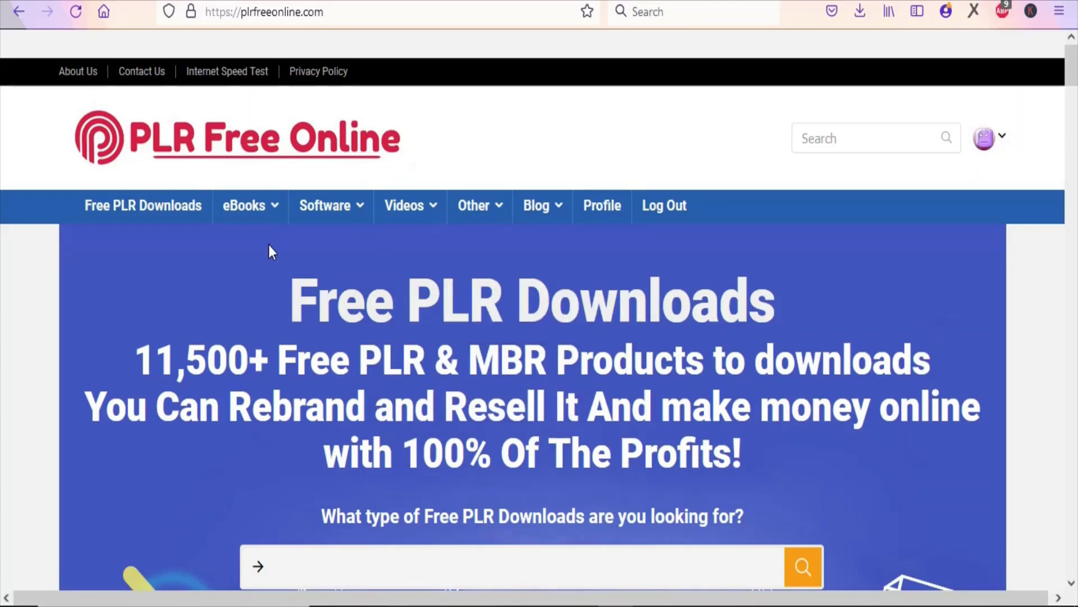
Examine the PLR Free Online home page, from its resale headline to the product listing's page links.
left_click_drag(456, 419, 607, 416)
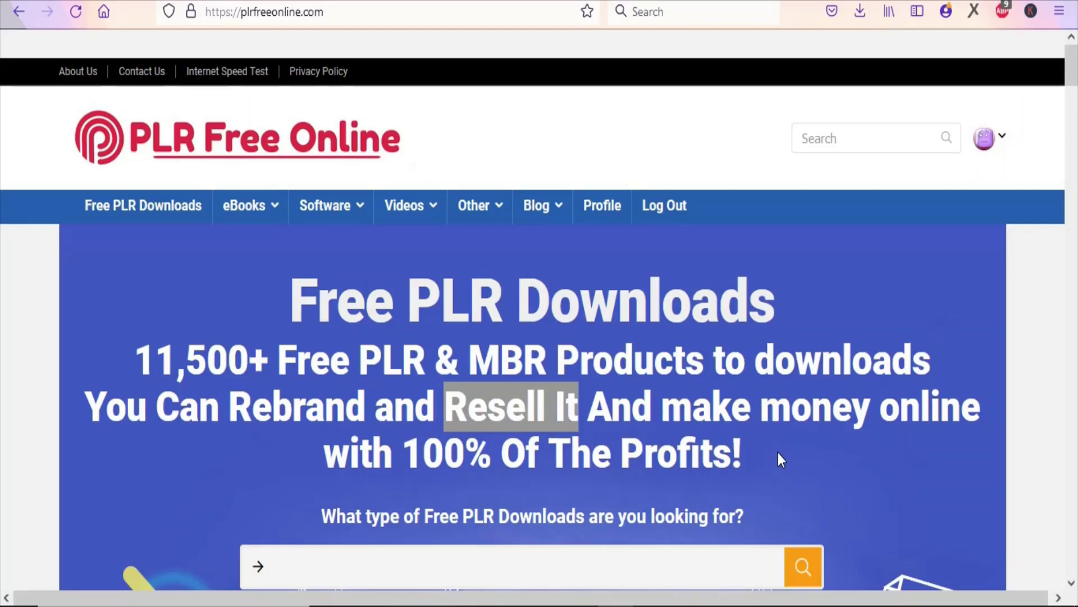
left_click(668, 420)
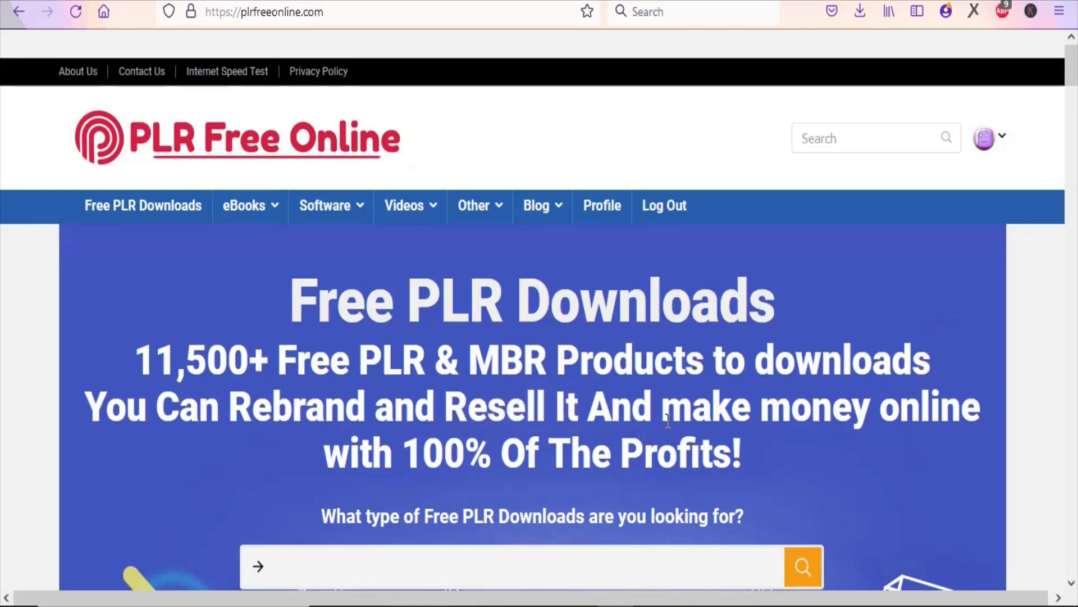
left_click_drag(1072, 64, 1073, 393)
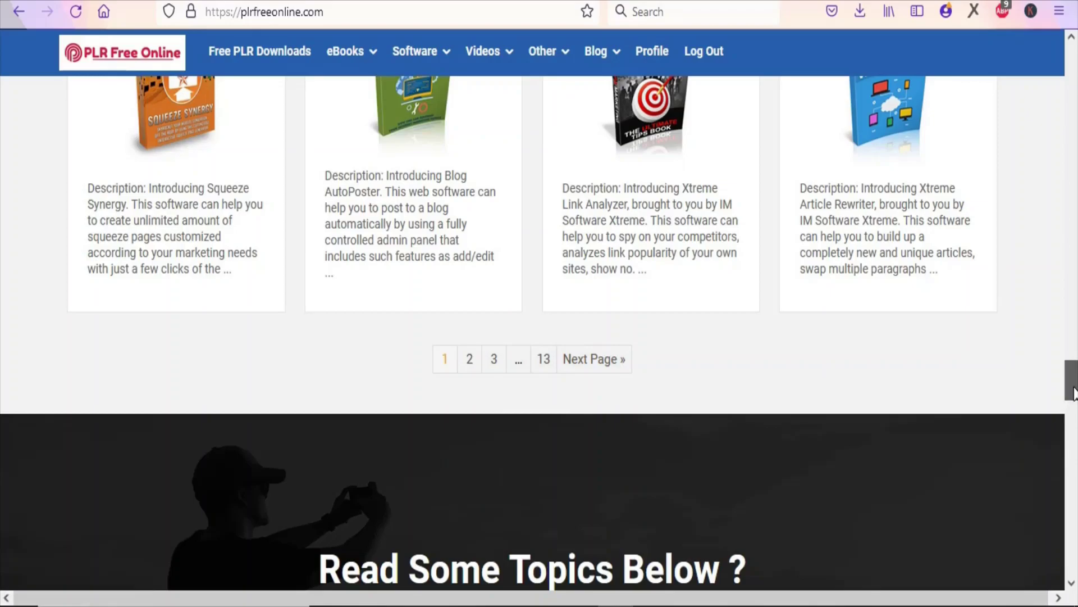
scroll(1072, 407, "up", 5)
scroll(608, 406, "down", 4)
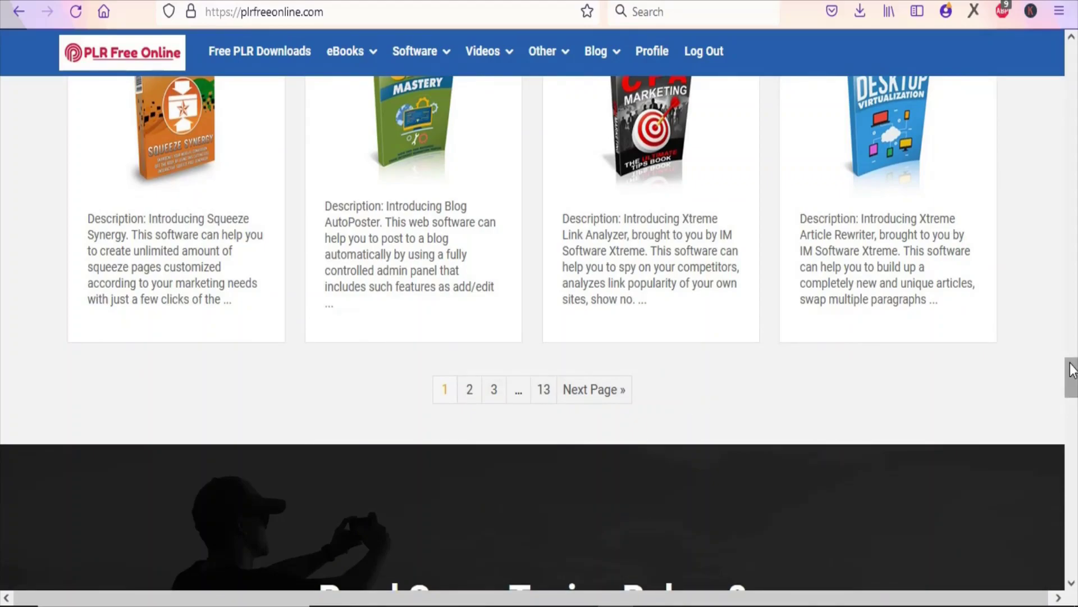
left_click_drag(1071, 366, 1076, 31)
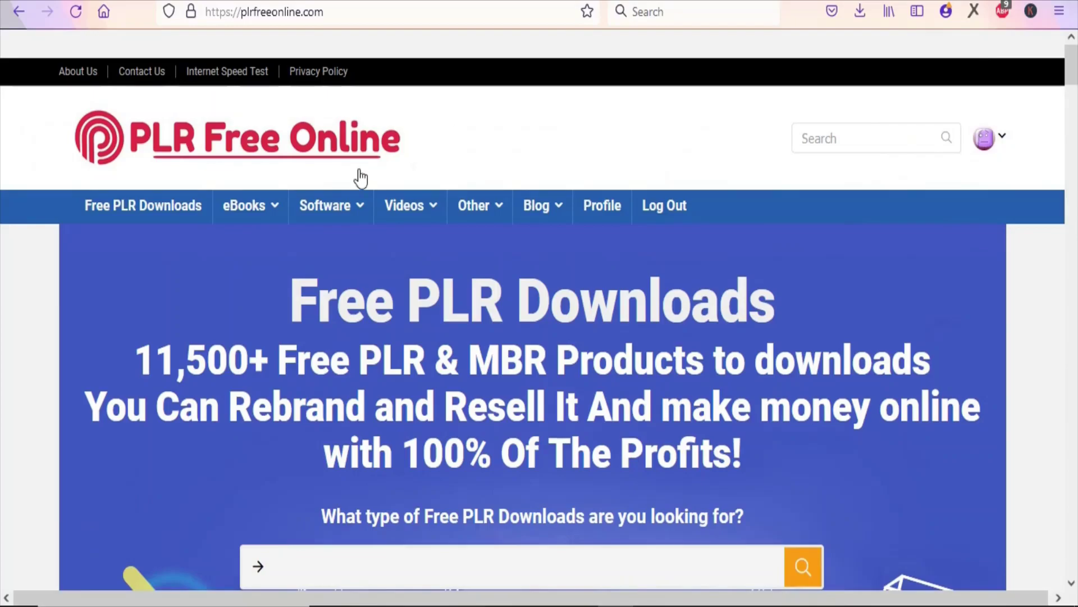
Open the Free MRR eBook category and browse its listed eBooks.
mouse_move(252, 211)
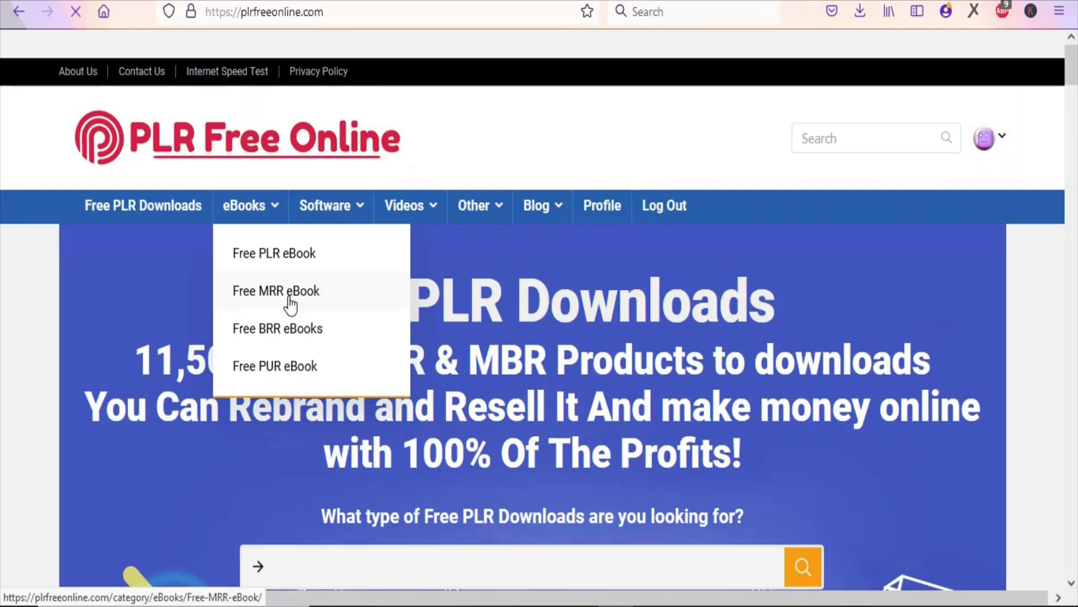
left_click(290, 305)
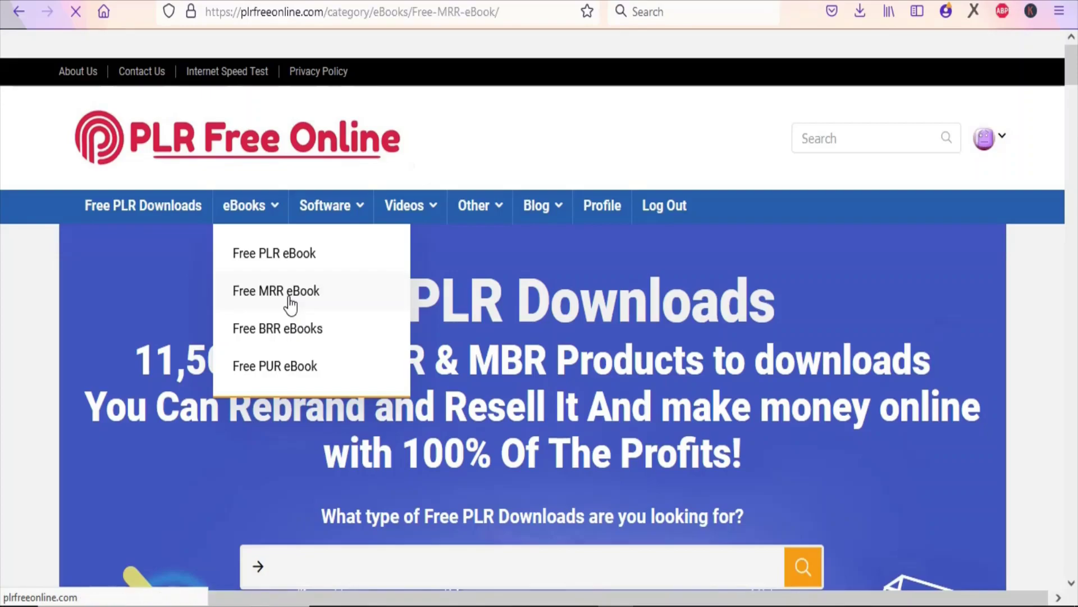
scroll(291, 304, "down", 8)
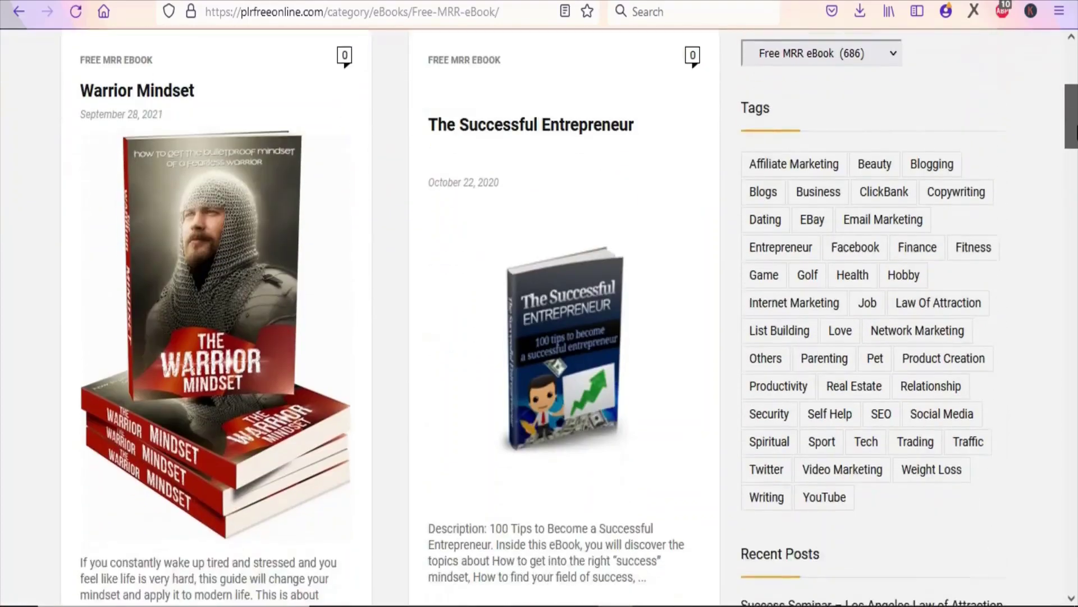
scroll(539, 337, "down", 10)
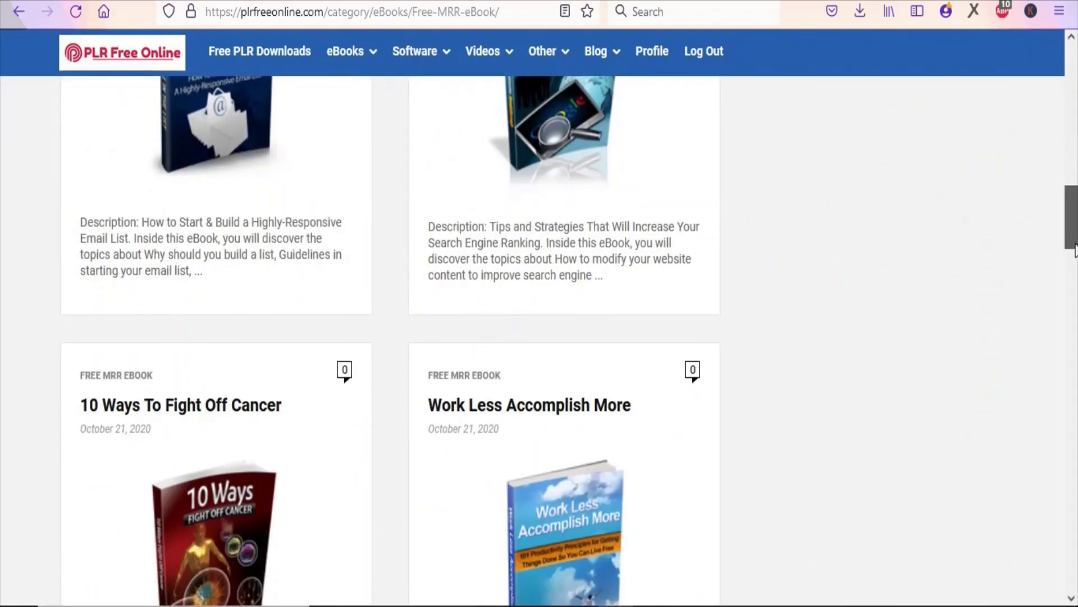
left_click_drag(1076, 230, 1073, 105)
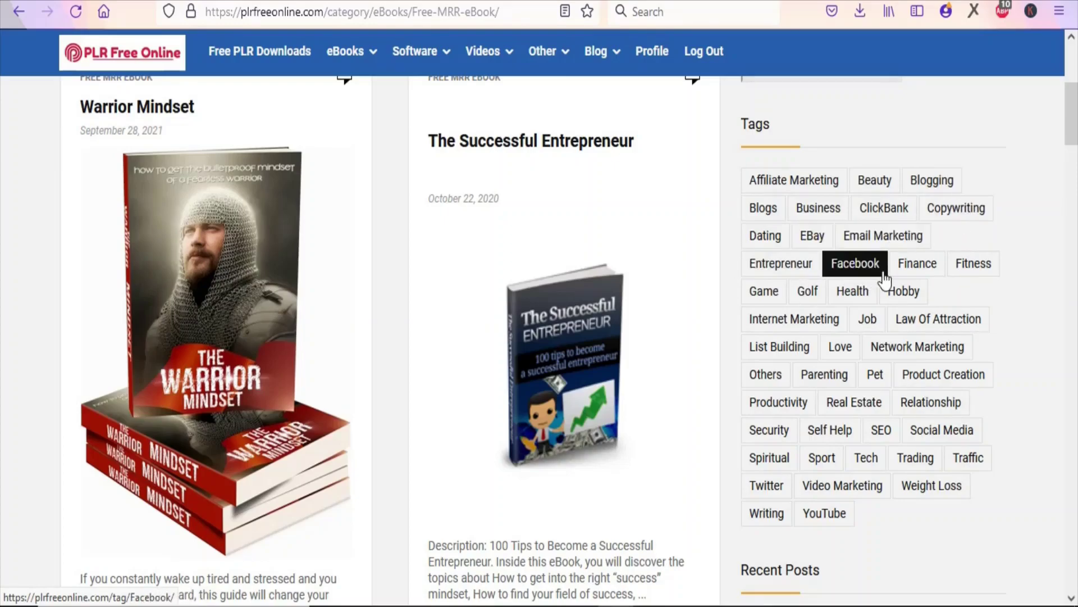
Open the Pet tag and browse through the first page of its products.
scroll(809, 349, "down", 1)
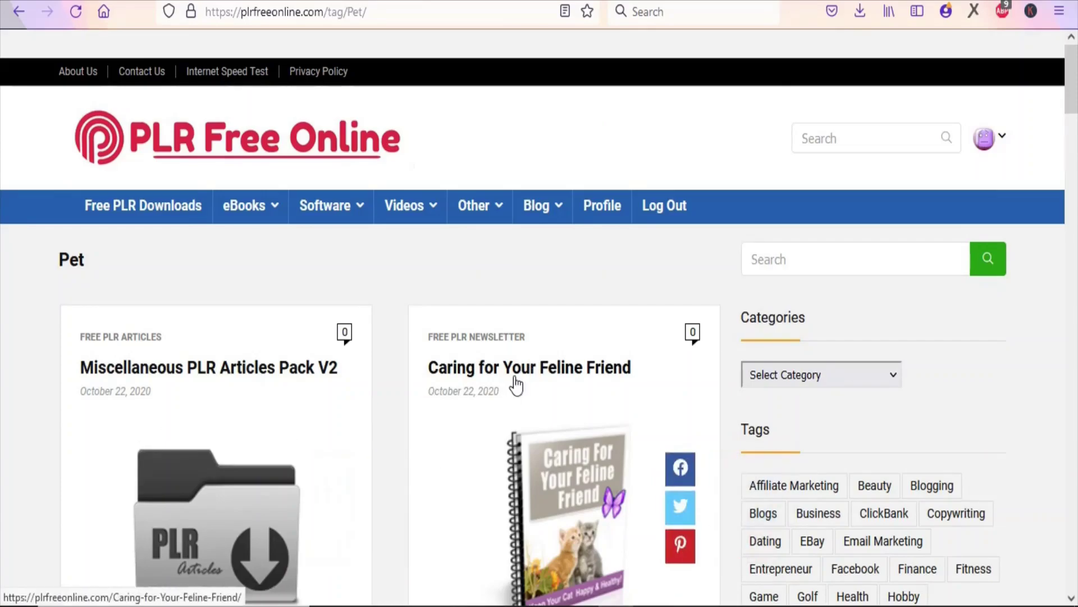
left_click(1074, 183)
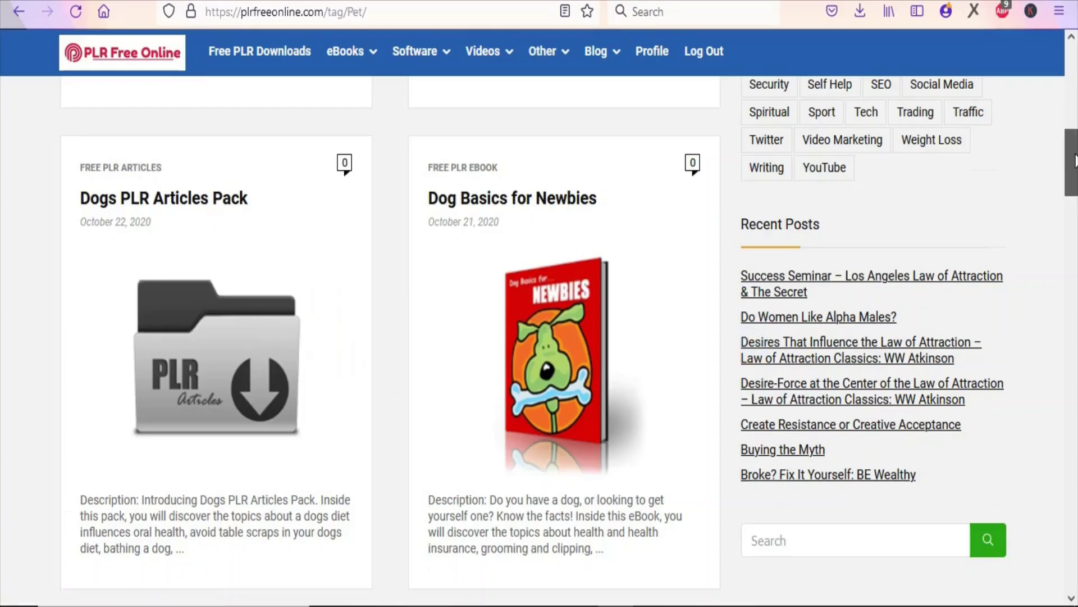
left_click(1075, 210)
mouse_move(1076, 211)
left_mouse_down()
mouse_move(1071, 567)
mouse_move(1075, 422)
mouse_move(1054, 465)
left_mouse_up()
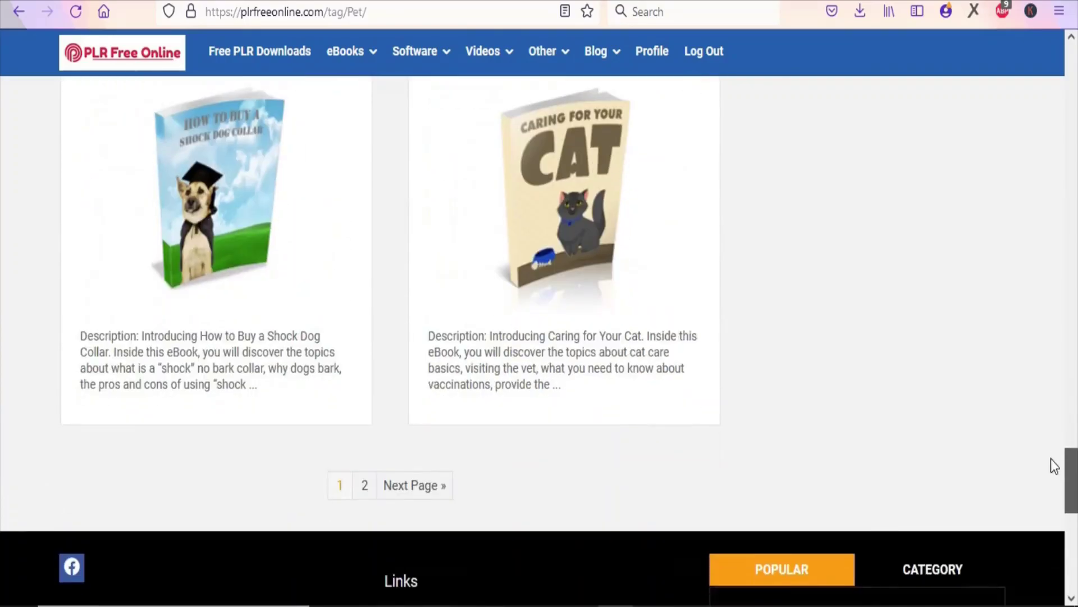
Go to page 2 of the Pet products and find the Training Your Dog eBook.
left_click(365, 486)
scroll(368, 497, "down", 3)
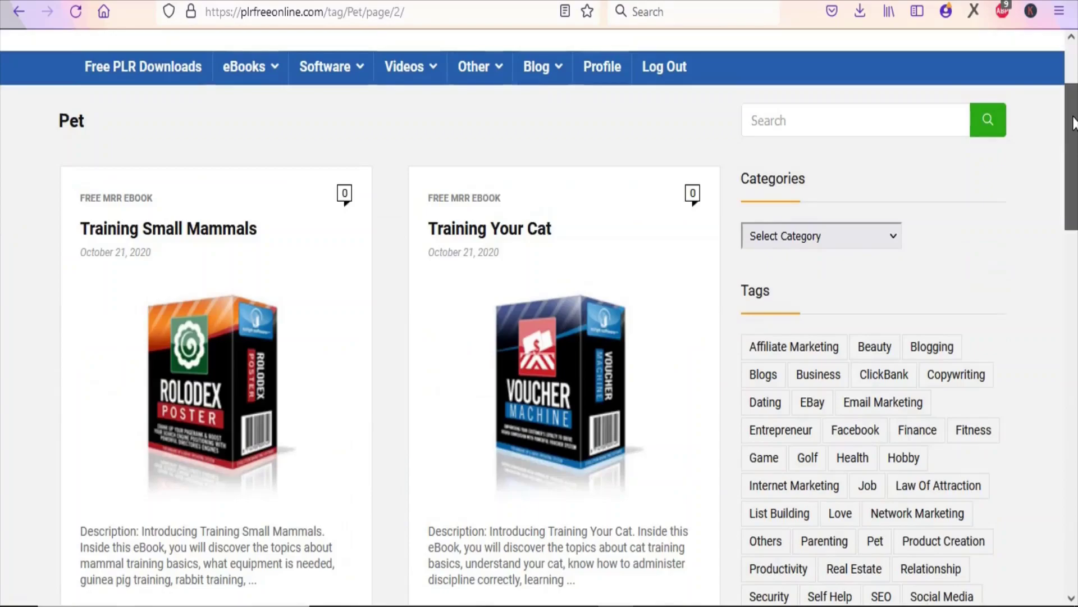
left_click_drag(1073, 129, 1075, 260)
scroll(261, 173, "up", 5)
scroll(260, 173, "down", 6)
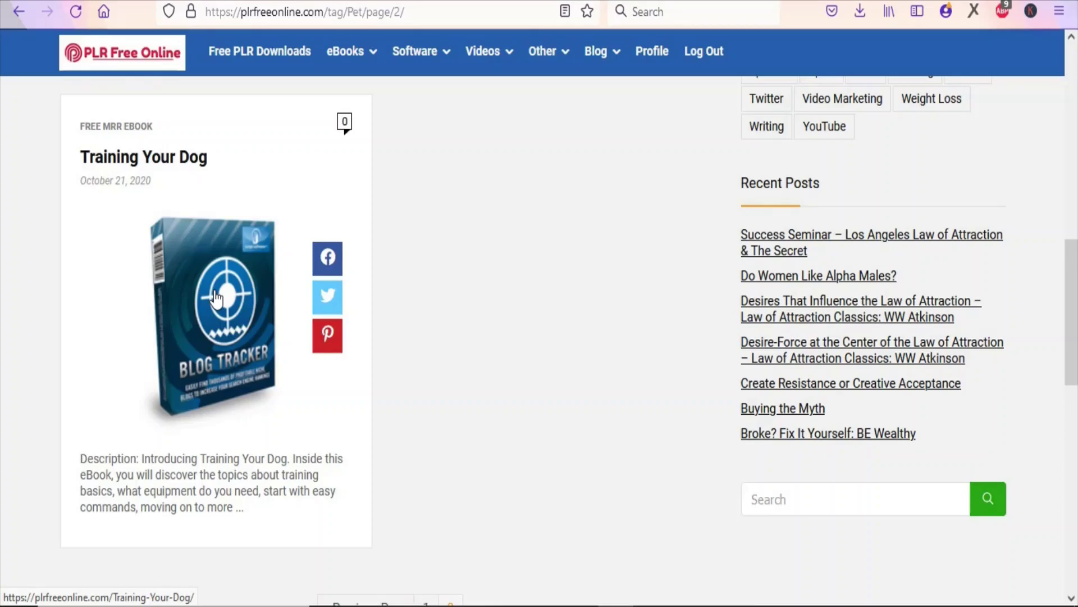
Open the Training Your Dog eBook from the Pet listing and download it after checking its page count.
left_click(252, 295)
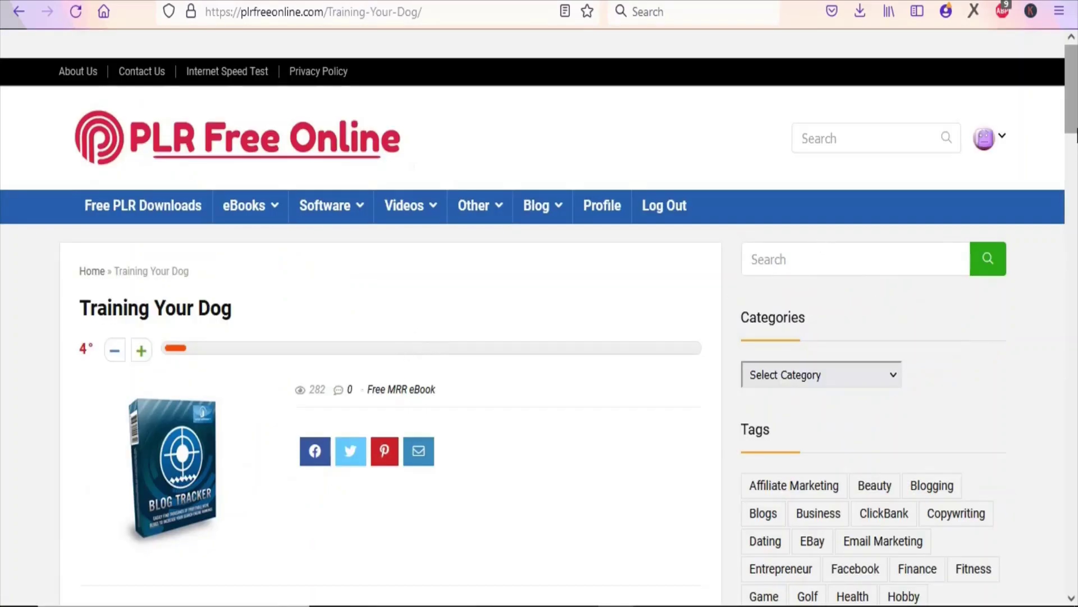
scroll(292, 301, "down", 10)
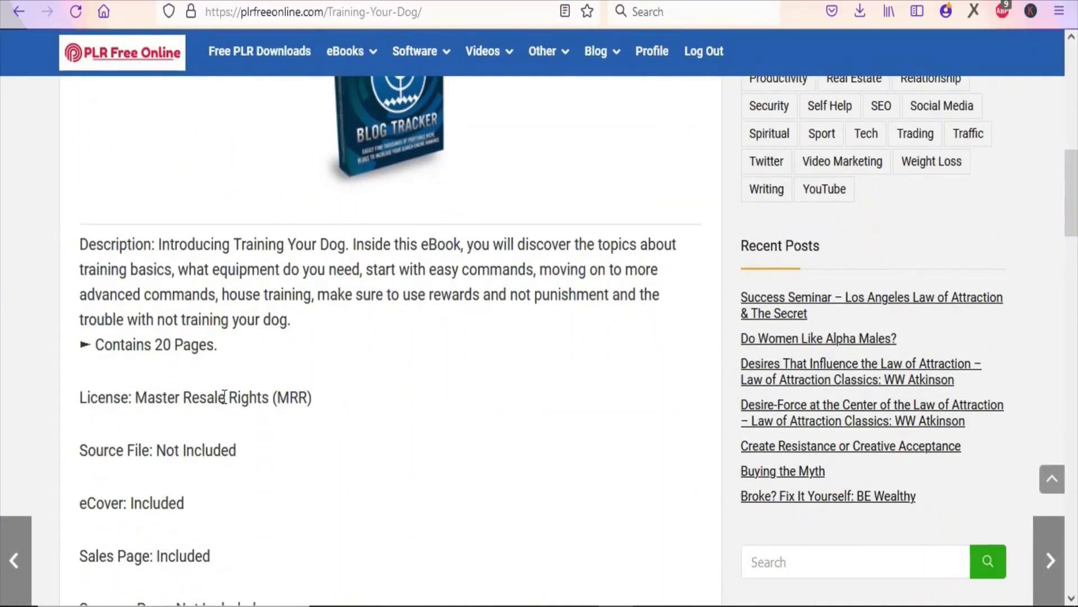
left_click_drag(155, 344, 263, 365)
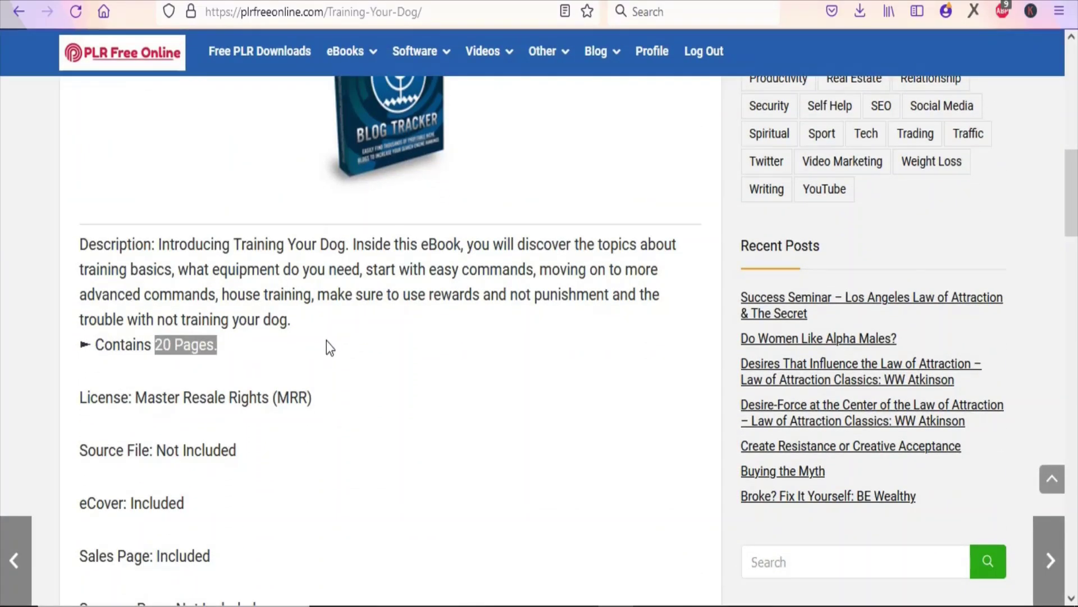
scroll(328, 346, "down", 6)
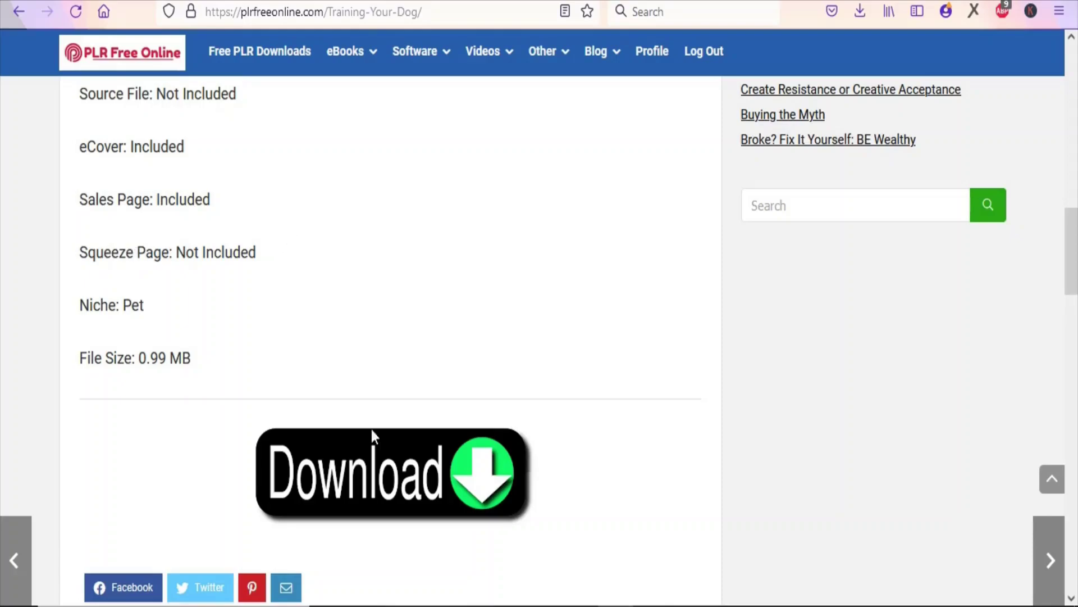
left_click(408, 482)
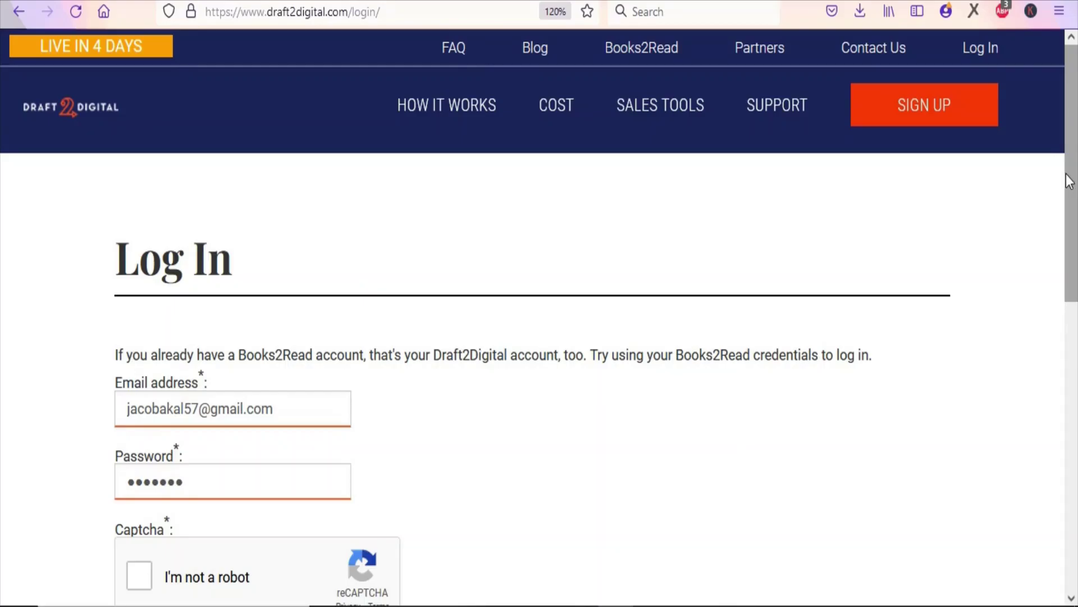
Complete the captcha on the Draft2Digital login page and log in with the prefilled credentials.
left_click_drag(1069, 181, 1072, 284)
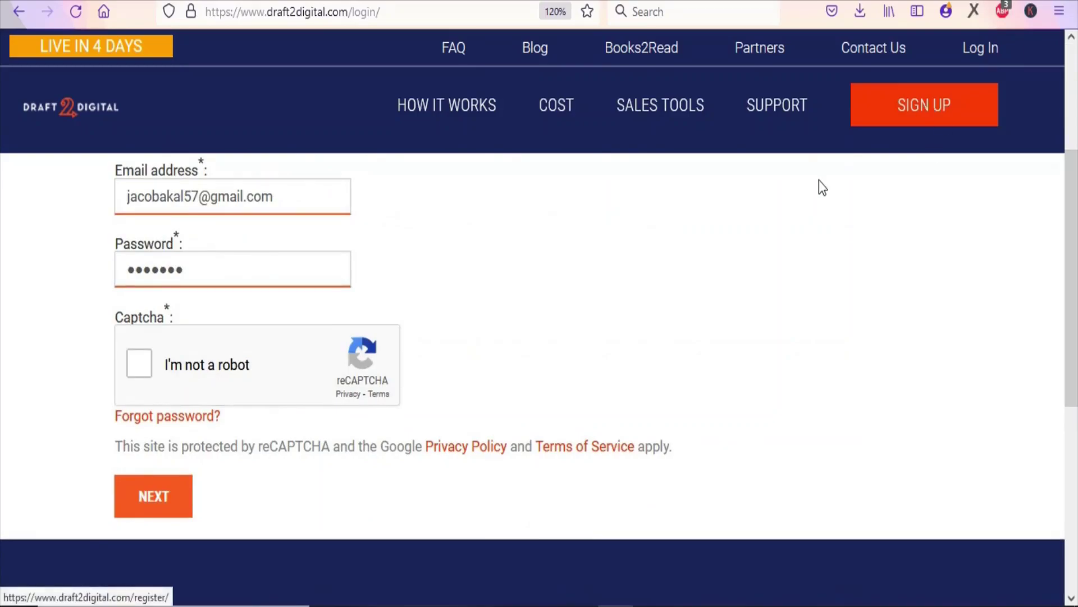
left_click_drag(1076, 242, 1075, 235)
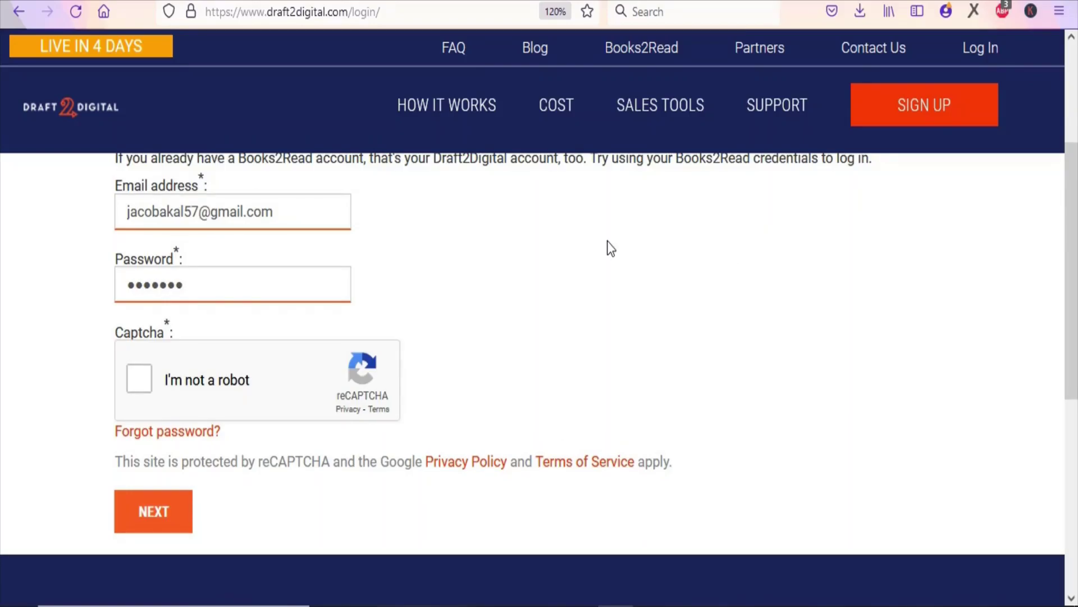
scroll(1054, 365, "down", 4)
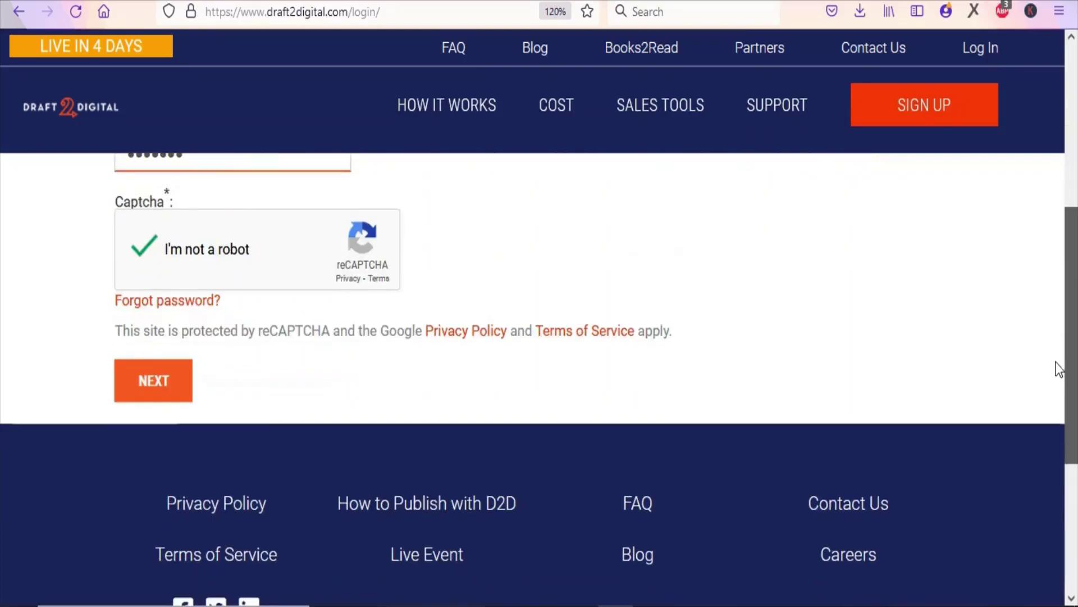
left_click(189, 382)
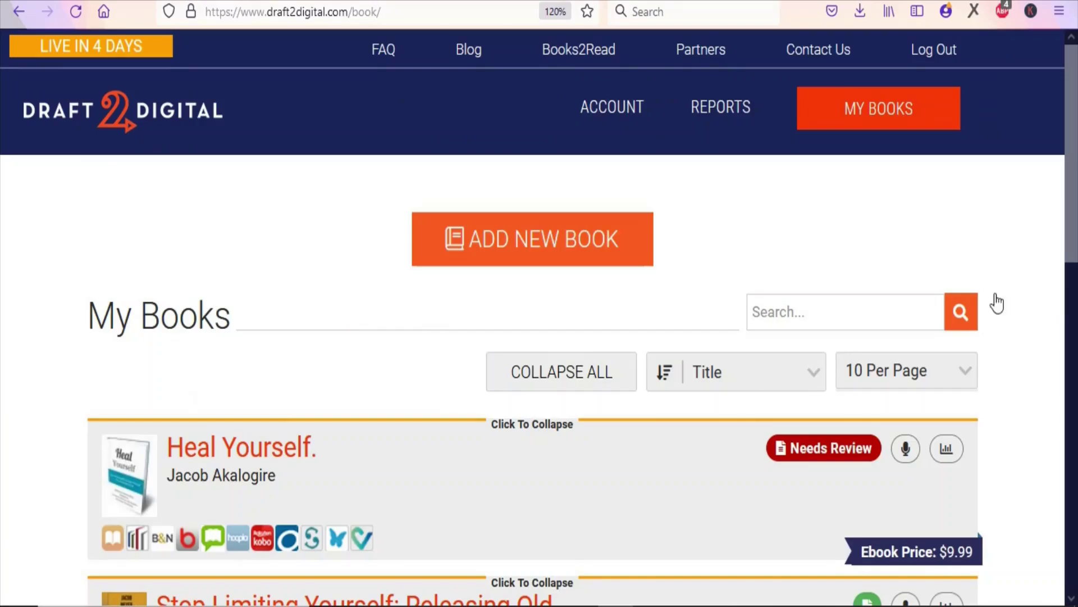
Open the account's reports and review books sold and royalties accrued for last month and this month.
mouse_move(1075, 139)
left_mouse_down()
mouse_move(1074, 334)
mouse_move(1073, 160)
left_mouse_up()
left_click(715, 118)
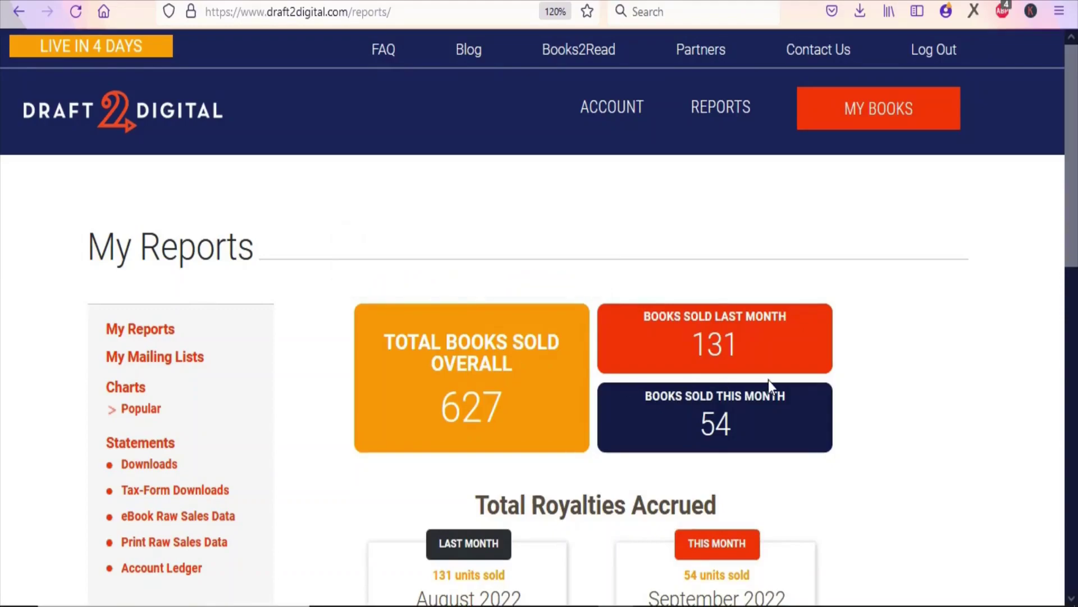
scroll(1076, 223, "down", 4)
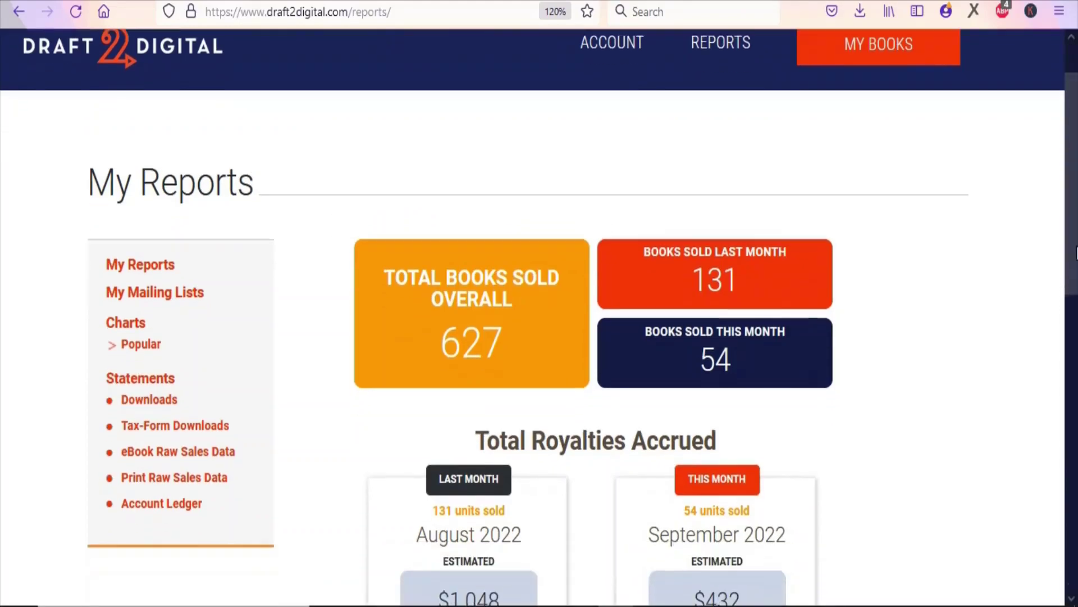
mouse_move(679, 224)
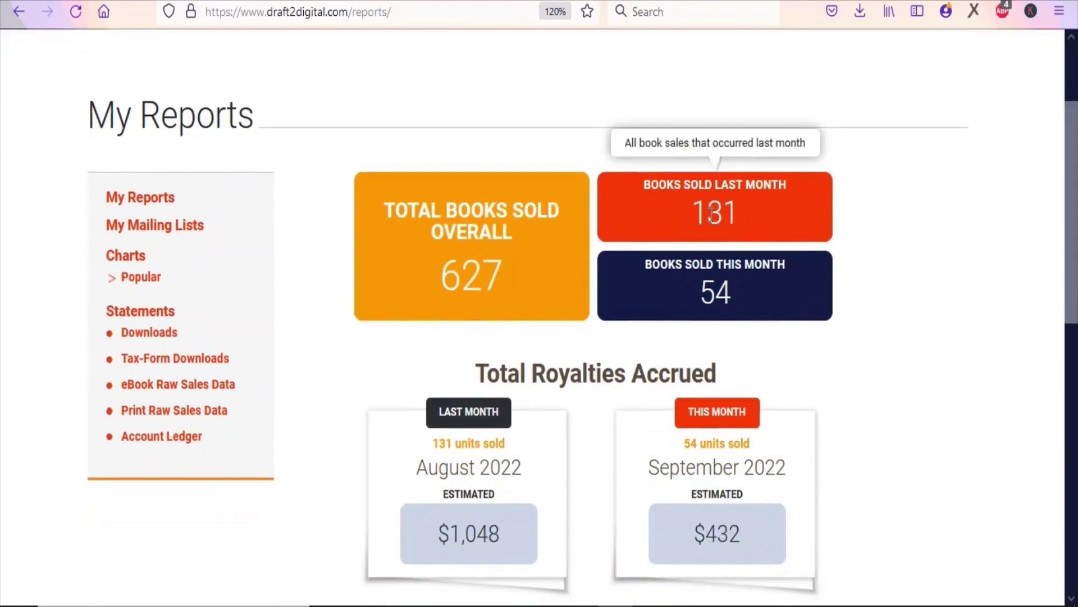
mouse_move(710, 298)
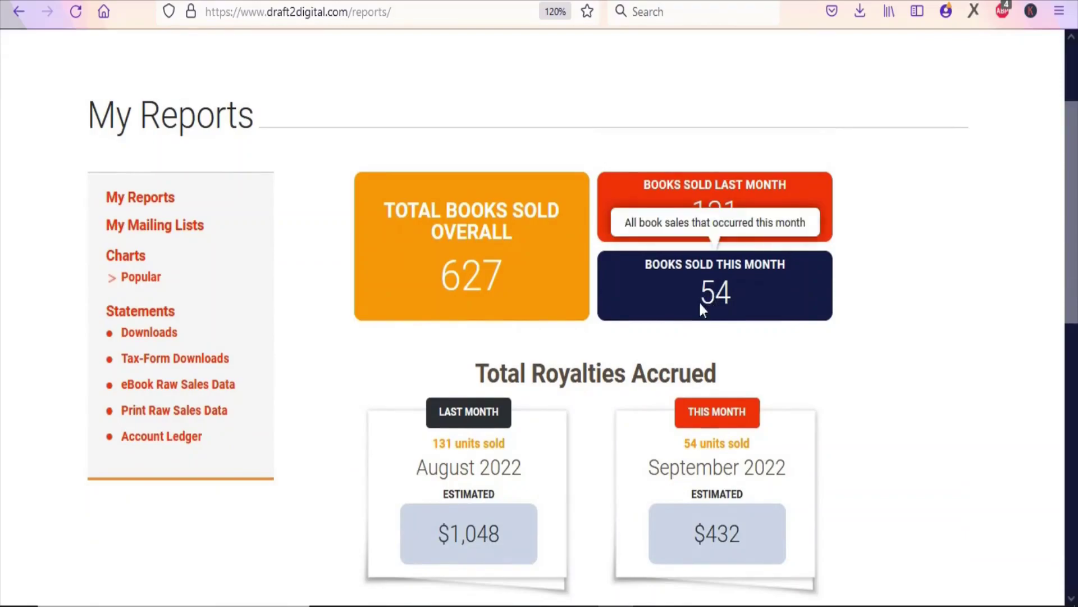
scroll(1073, 349, "down", 5)
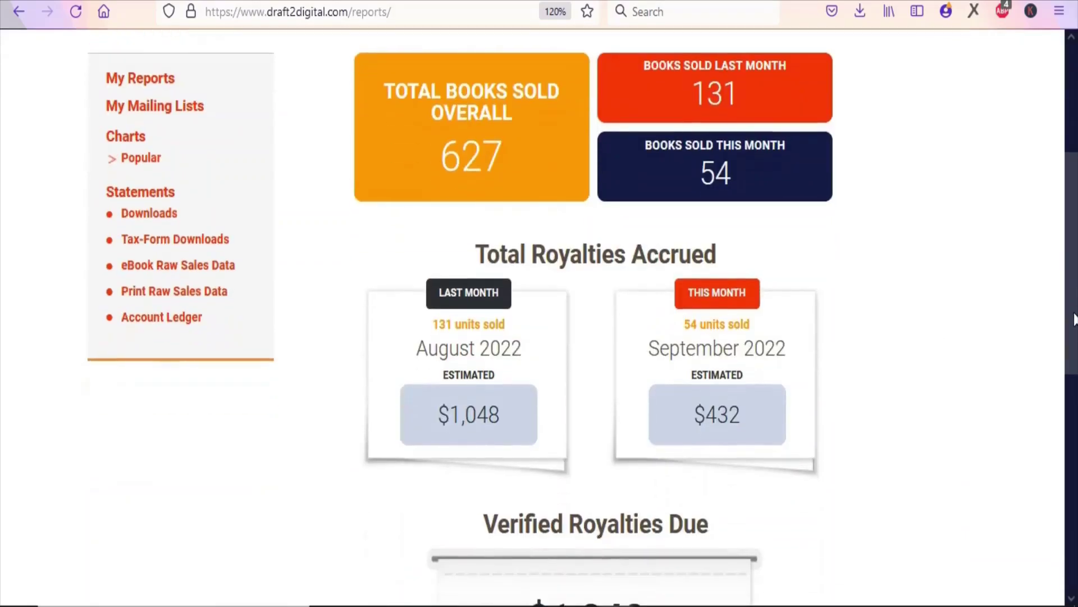
mouse_move(727, 320)
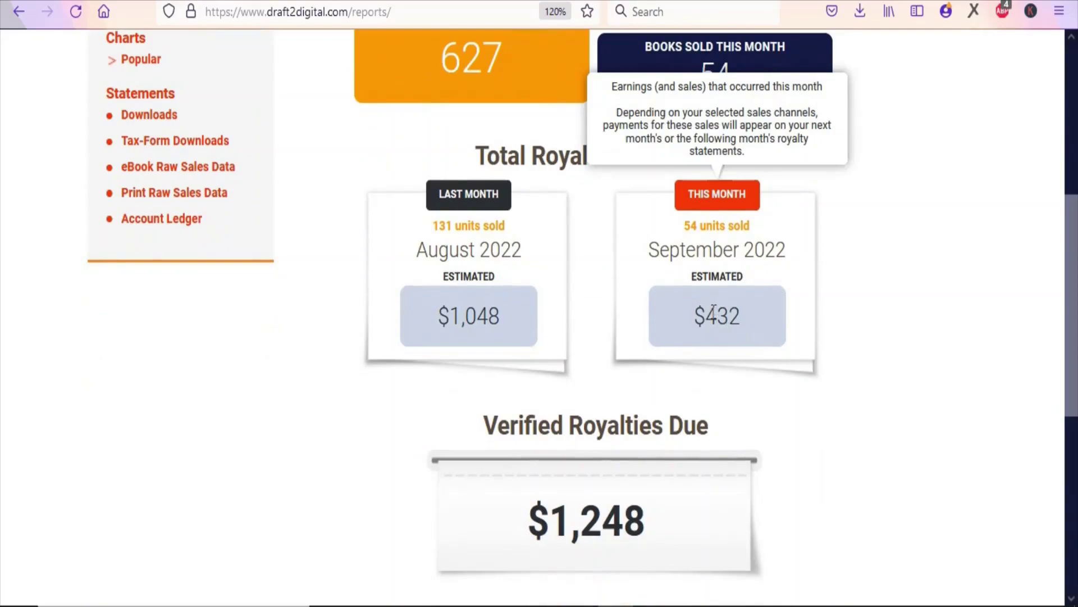
mouse_move(469, 220)
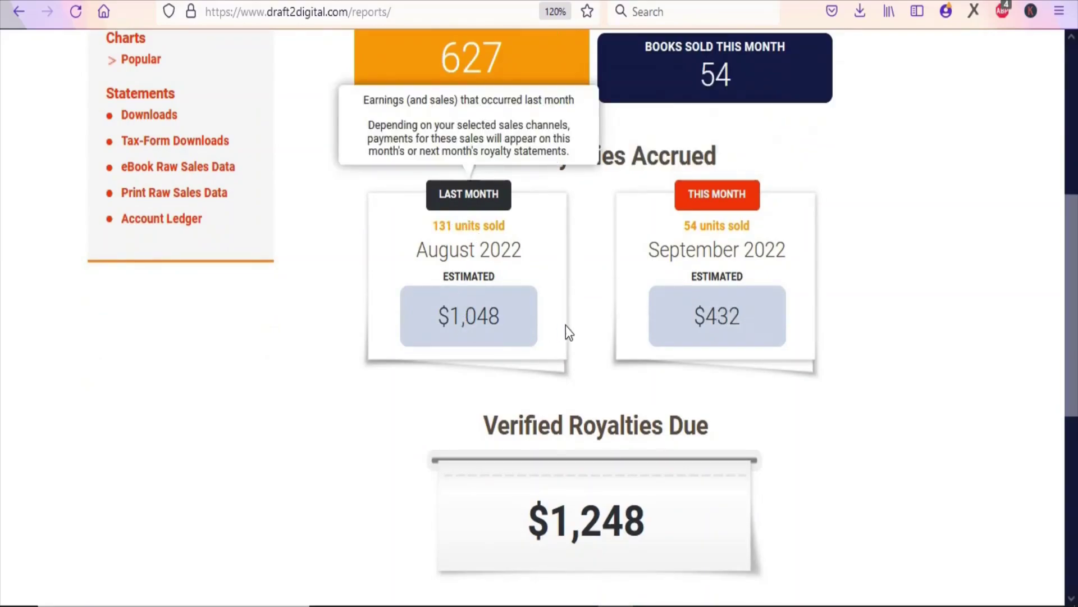
Examine the Verified Royalties Due amount on the reports page.
scroll(565, 332, "down", 3)
double_click(586, 313)
left_click(844, 308)
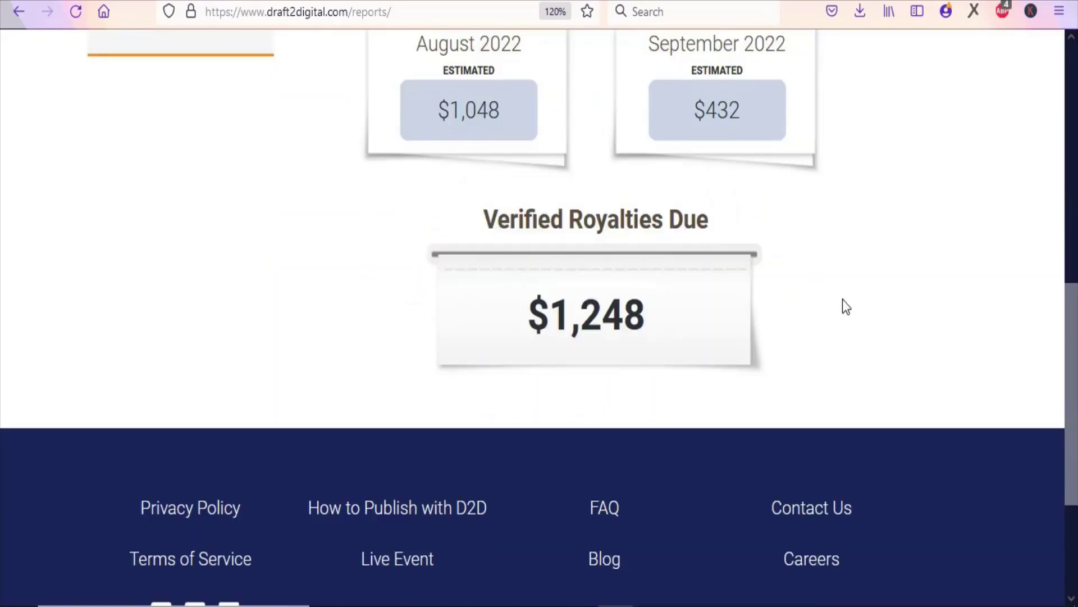
scroll(842, 299, "up", 5)
scroll(876, 332, "down", 4)
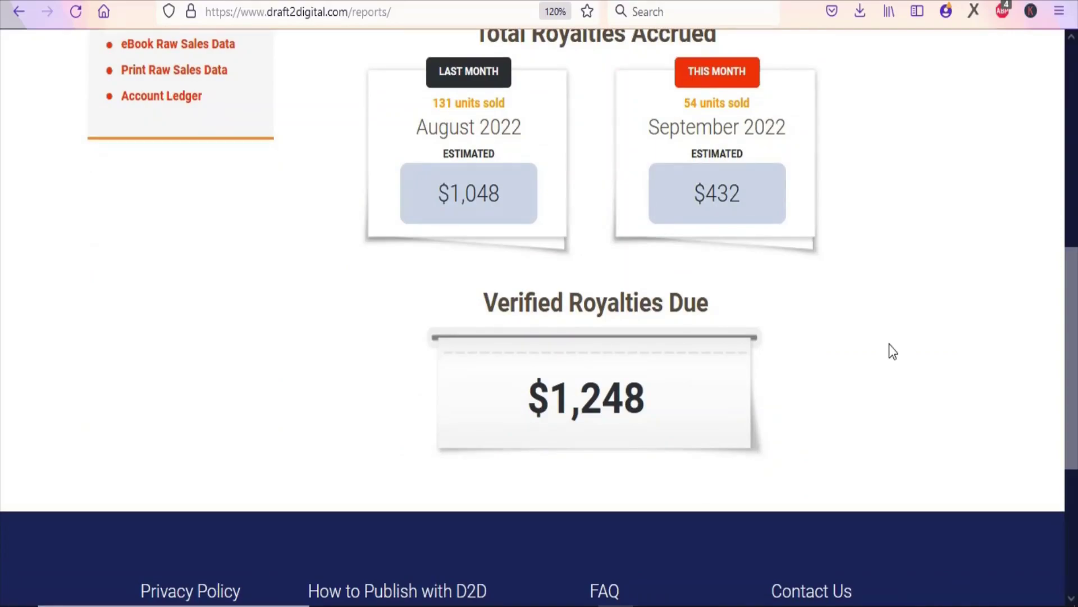
Switch to the Payoneer account home and examine the first balance.
left_click_drag(131, 327, 17, 335)
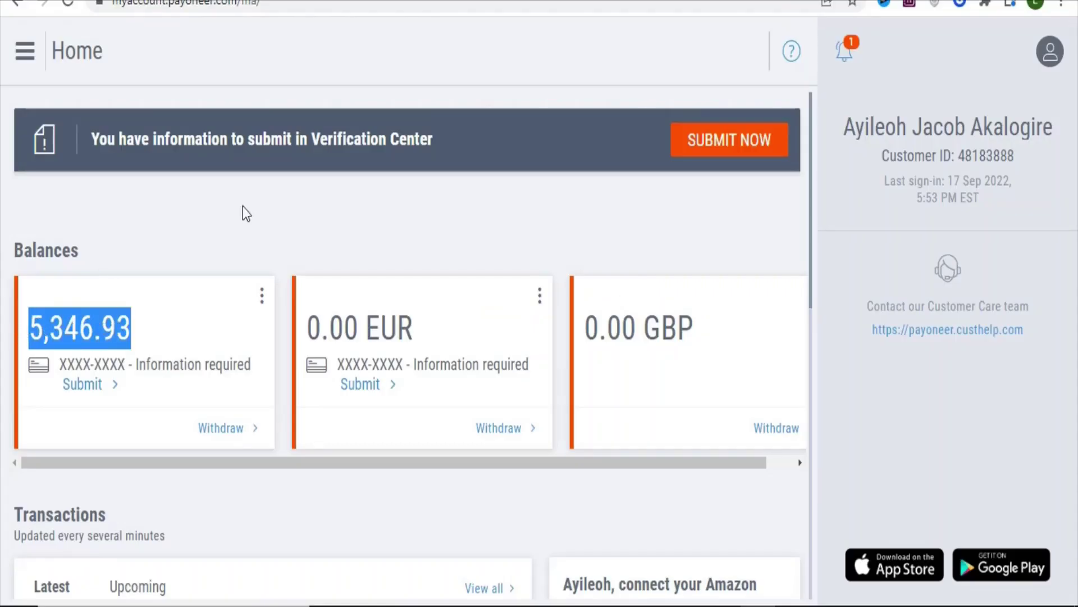
left_click(265, 208)
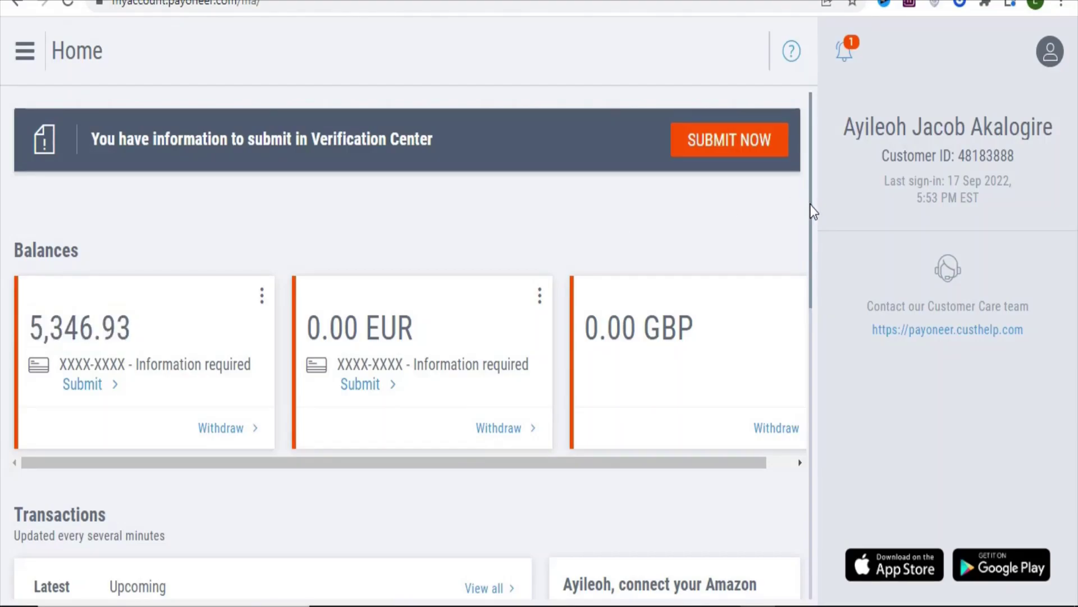
Review the latest transactions on the Payoneer home page.
left_click_drag(811, 205, 807, 360)
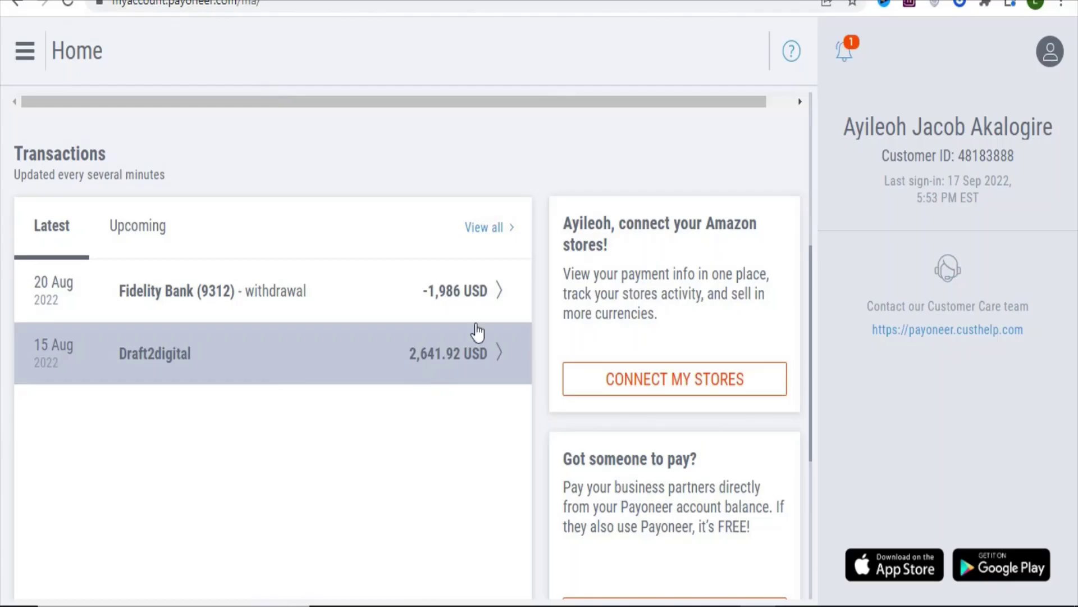
left_click_drag(810, 306, 813, 65)
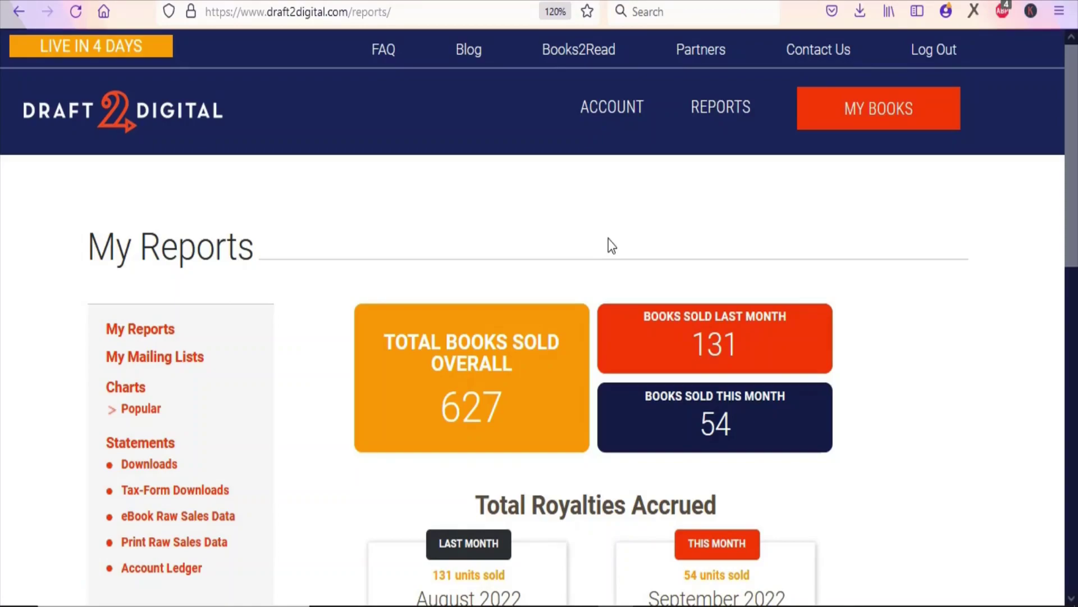
Switch to Draft2Digital, start adding a new ebook and specify that front cover art is available.
left_click(869, 120)
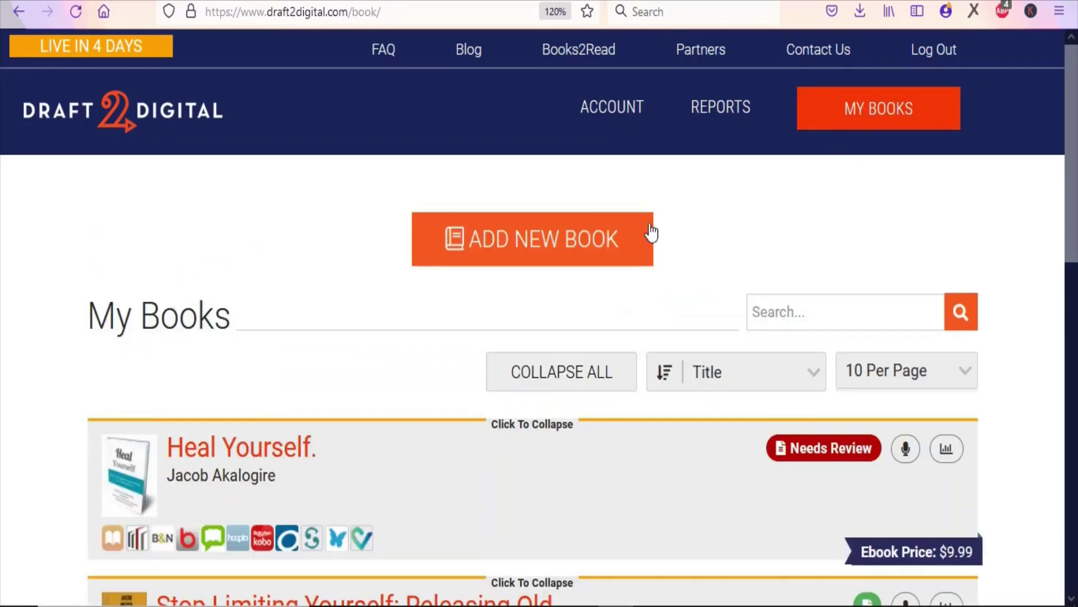
left_click(488, 246)
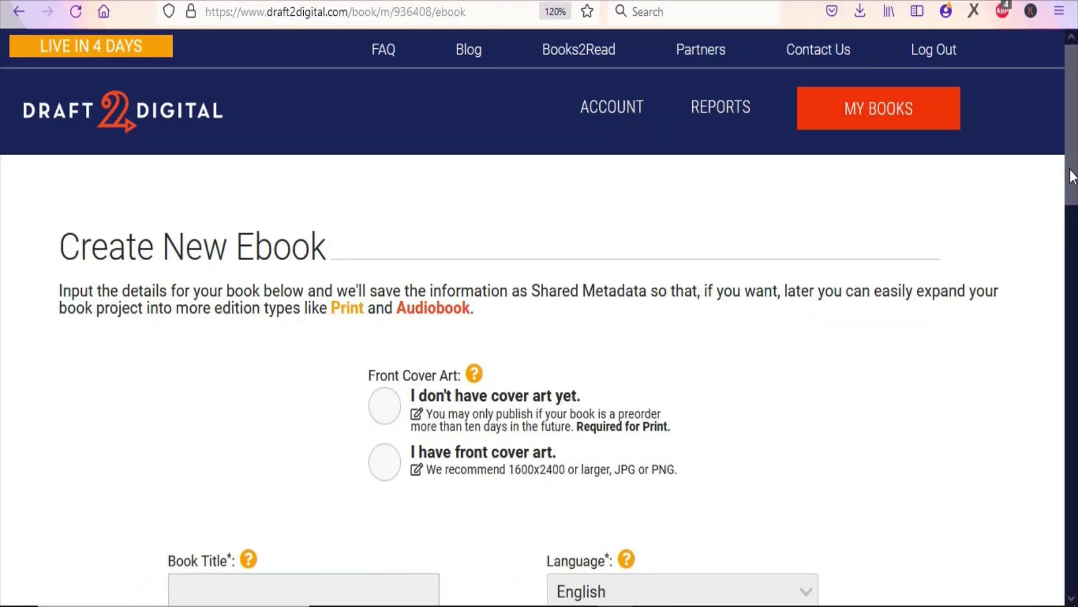
scroll(1074, 203, "down", 1)
scroll(1073, 202, "down", 5)
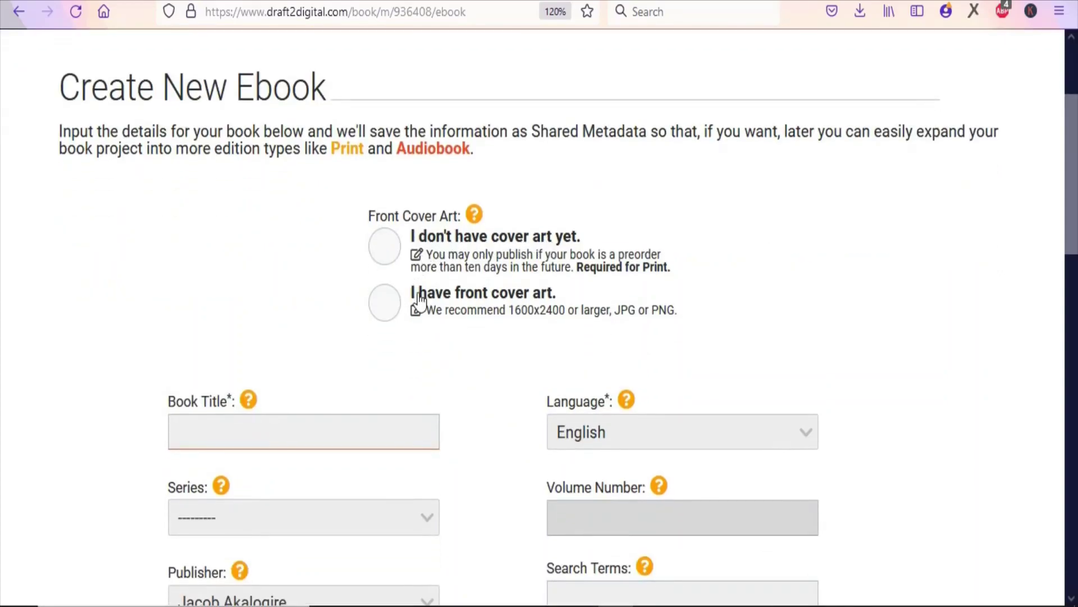
left_click(387, 304)
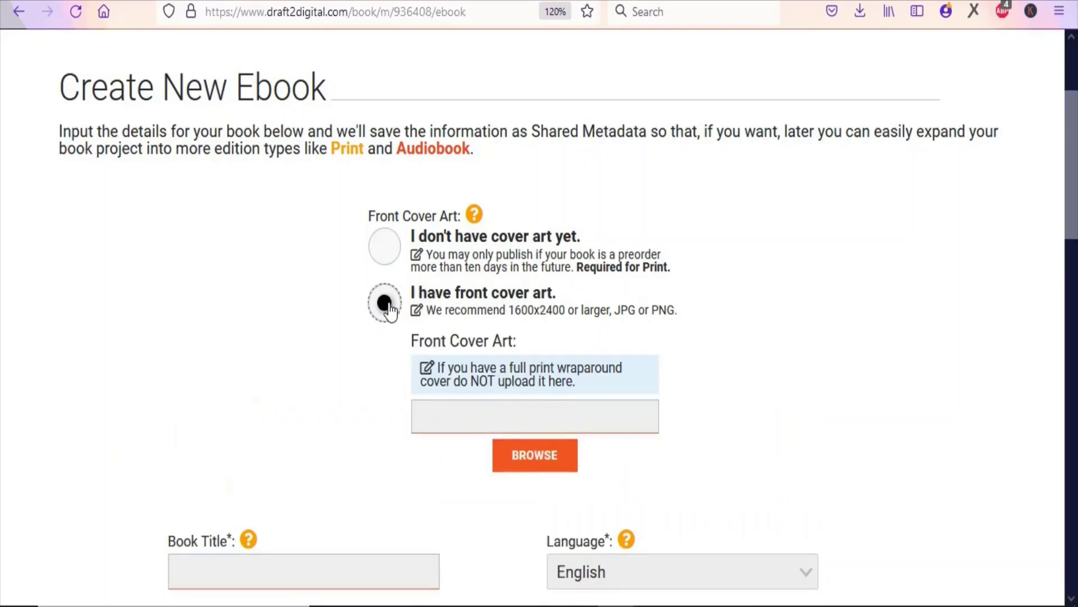
scroll(534, 315, "down", 3)
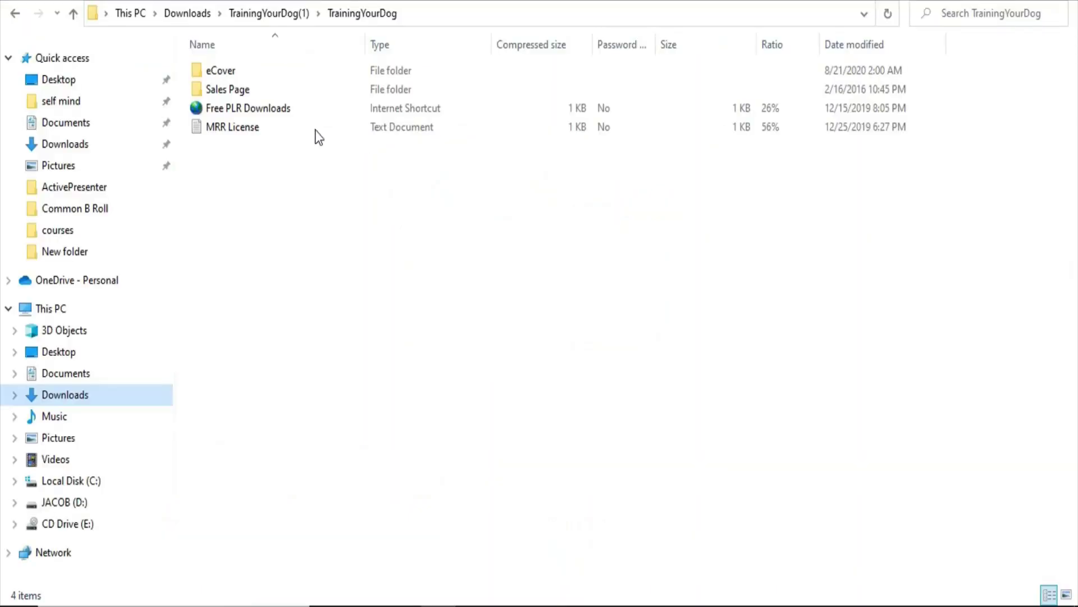
In File Explorer, cut the Flat PNG from the TrainingYourDog archive's eCover folder and go to the Downloads folder.
double_click(328, 83)
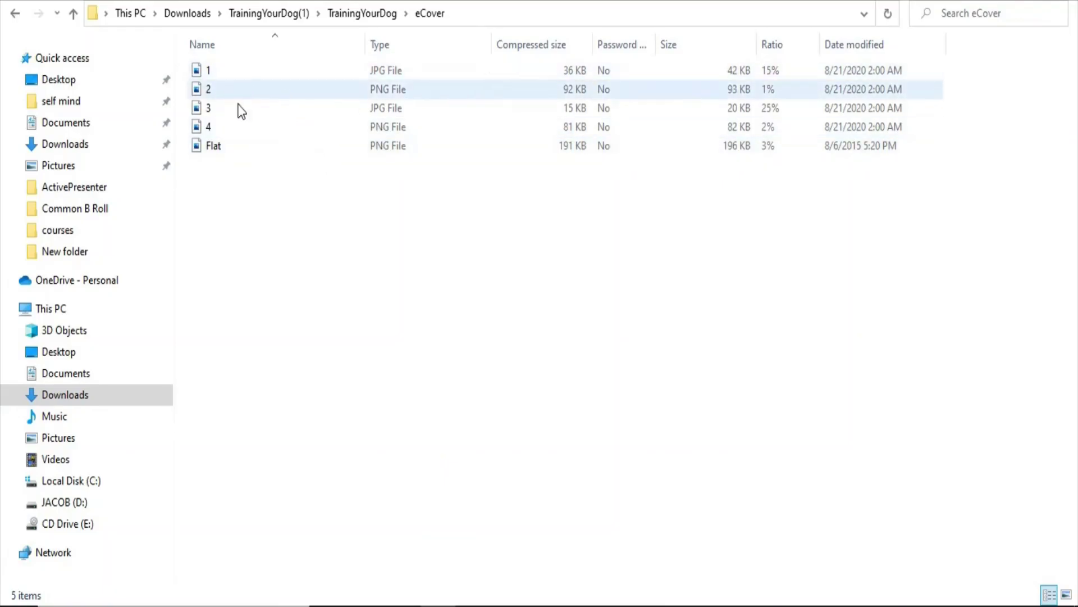
right_click(257, 144)
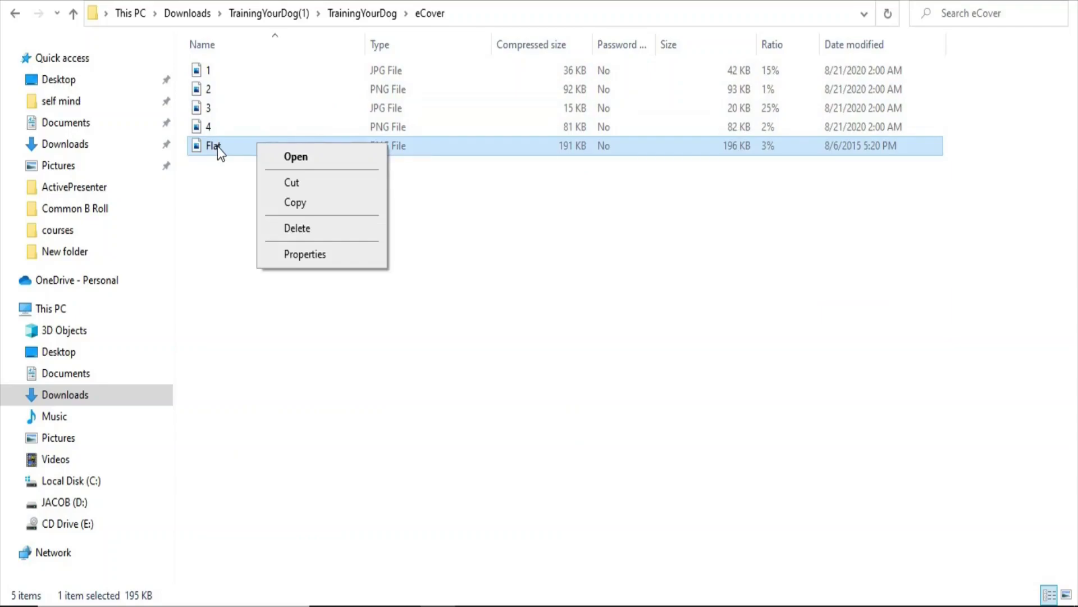
left_click(298, 183)
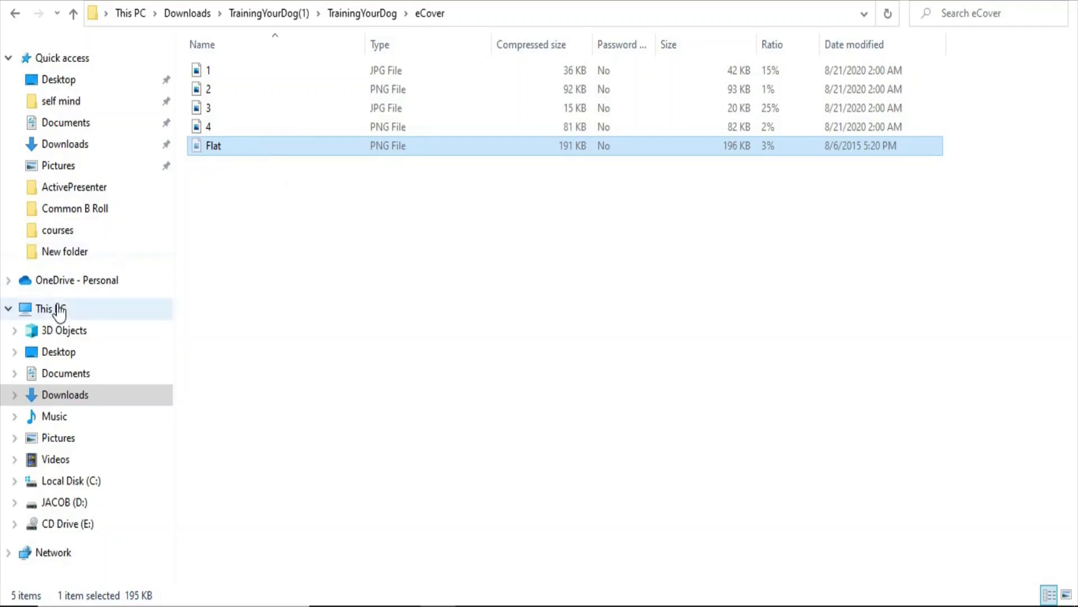
left_click(60, 146)
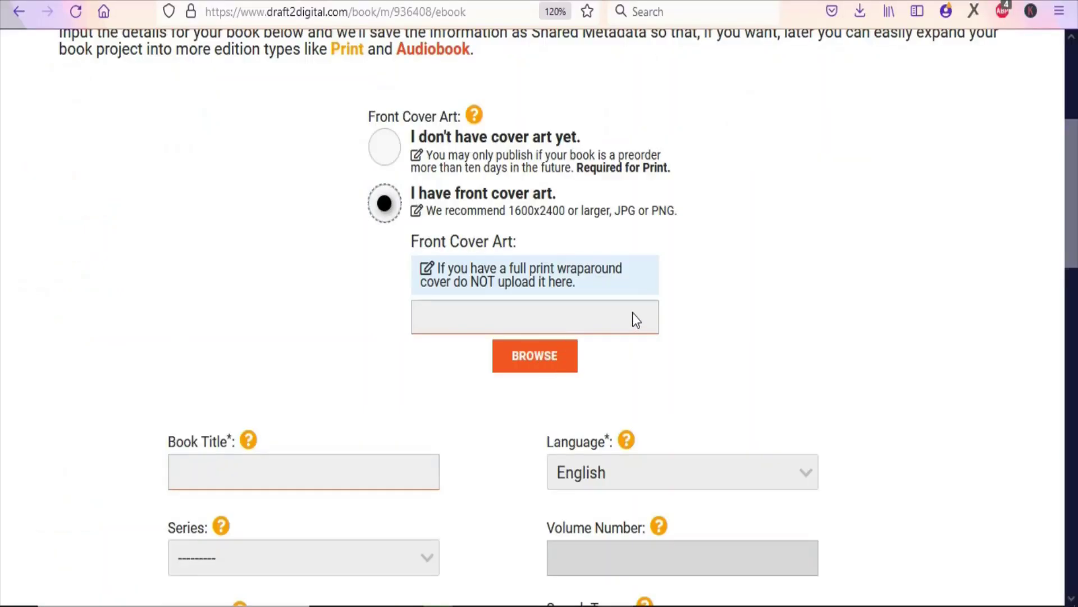
Upload Flat.png as the front cover art on Draft2Digital and set the book title to "Training Your Dog".
left_click(569, 354)
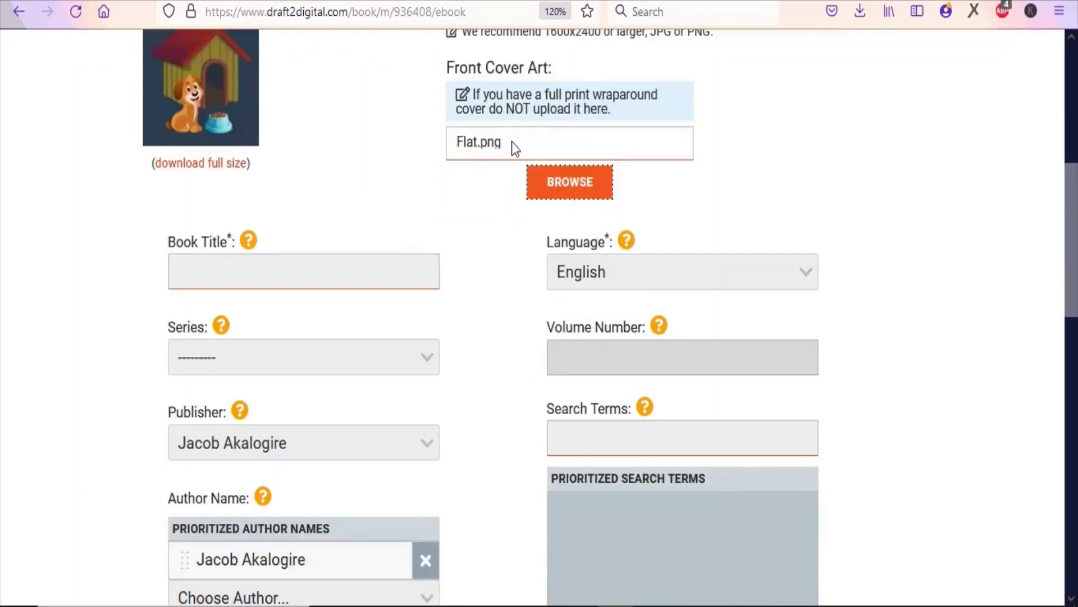
scroll(298, 231, "up", 2)
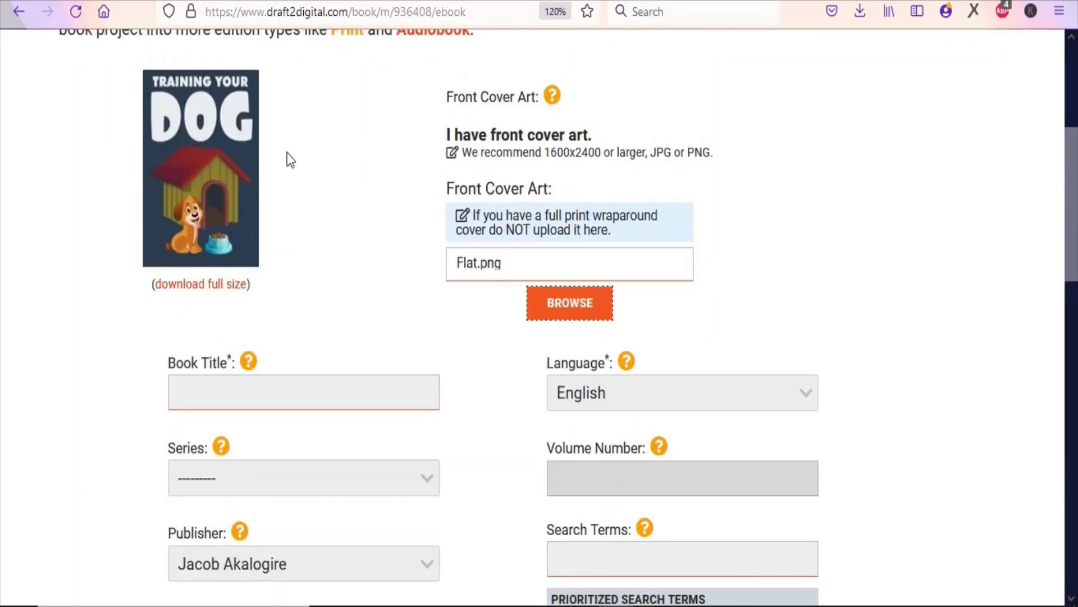
scroll(1069, 280, "down", 2)
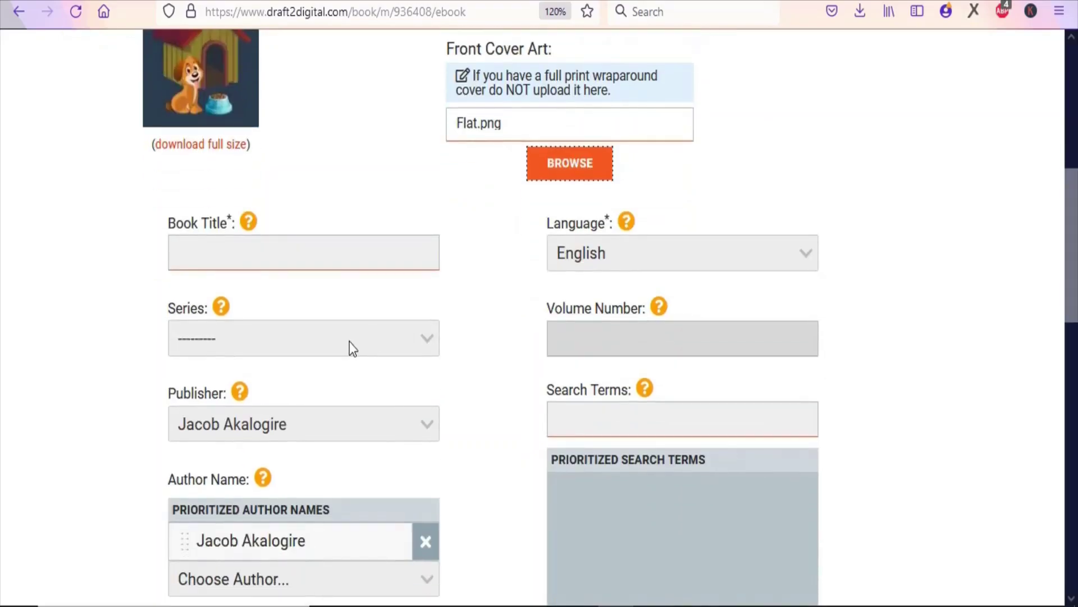
right_click(306, 257)
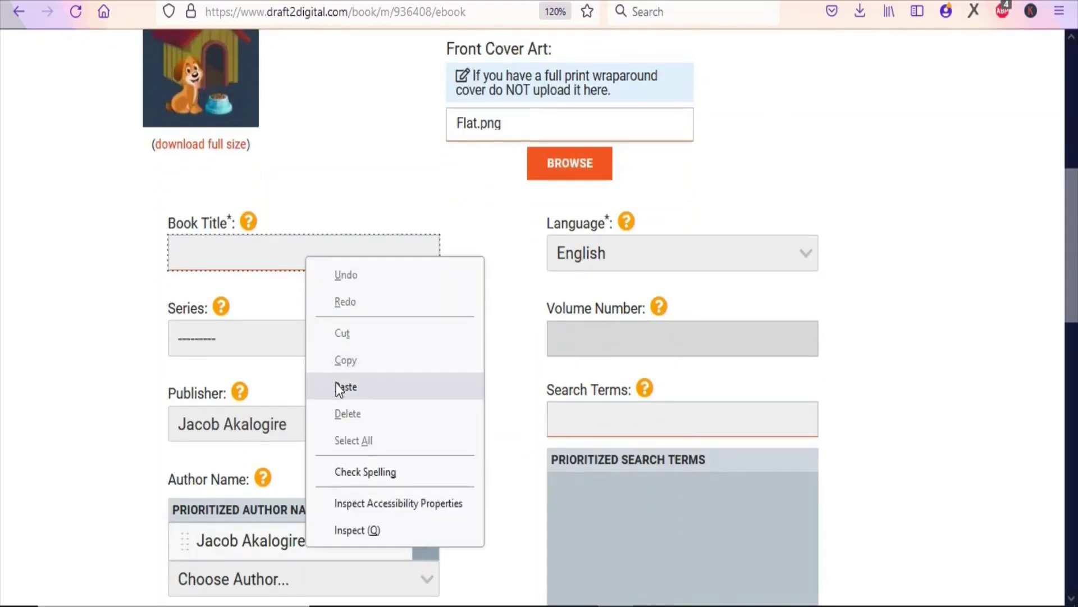
left_click(336, 386)
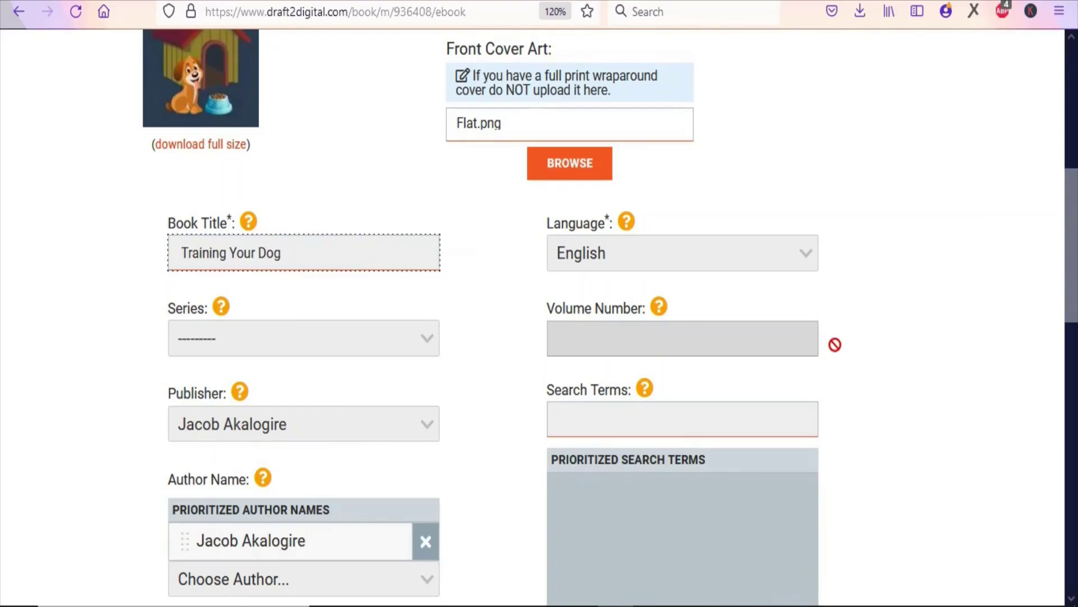
Add the search terms "dog training", "pet", "how to train your dog", "books about dogs" and "dog training technique".
scroll(697, 171, "down", 2)
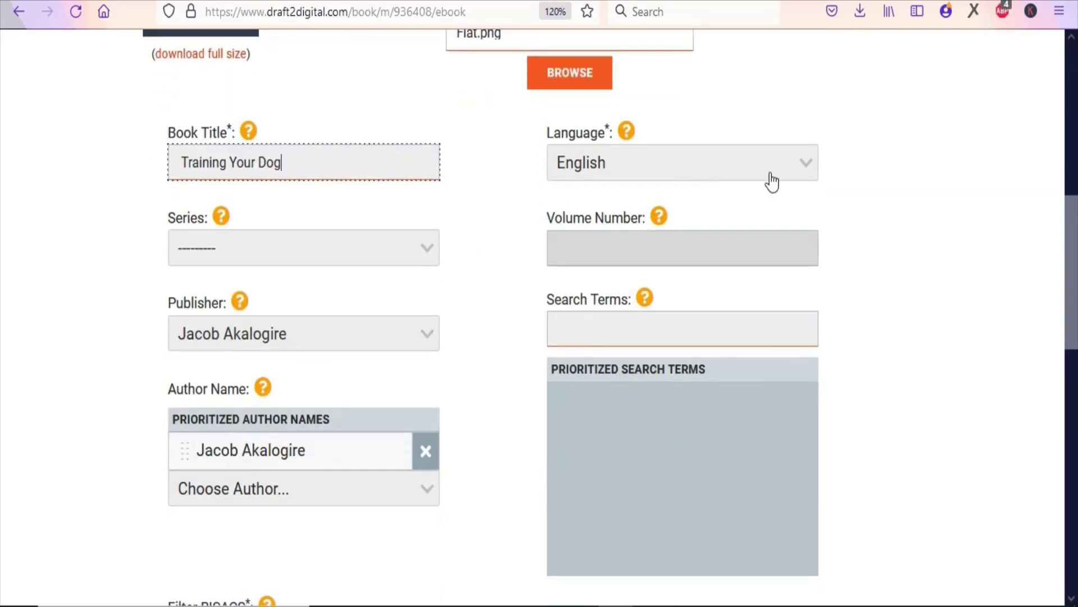
scroll(325, 197, "down", 3)
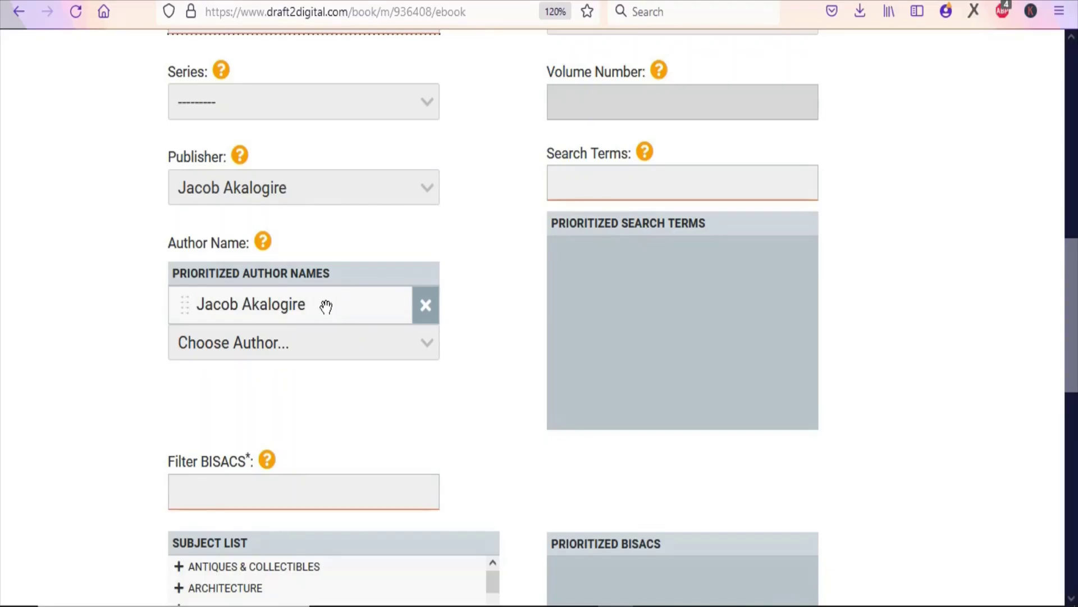
scroll(505, 320, "up", 2)
scroll(665, 332, "down", 1)
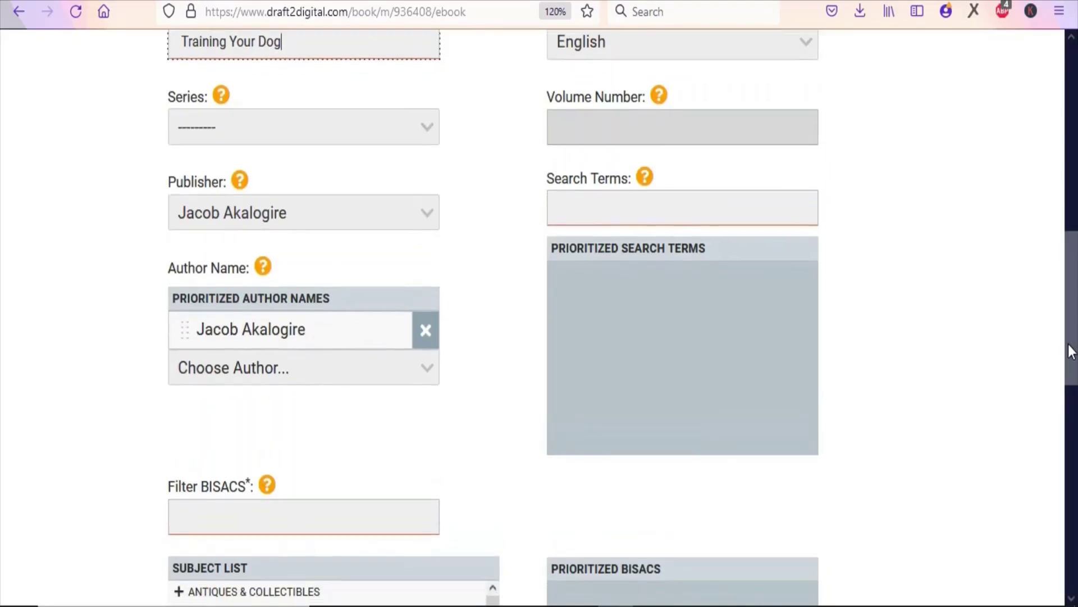
left_click(587, 213)
type("dog training, pet, how to train your dog, books about dogs, dog training technique")
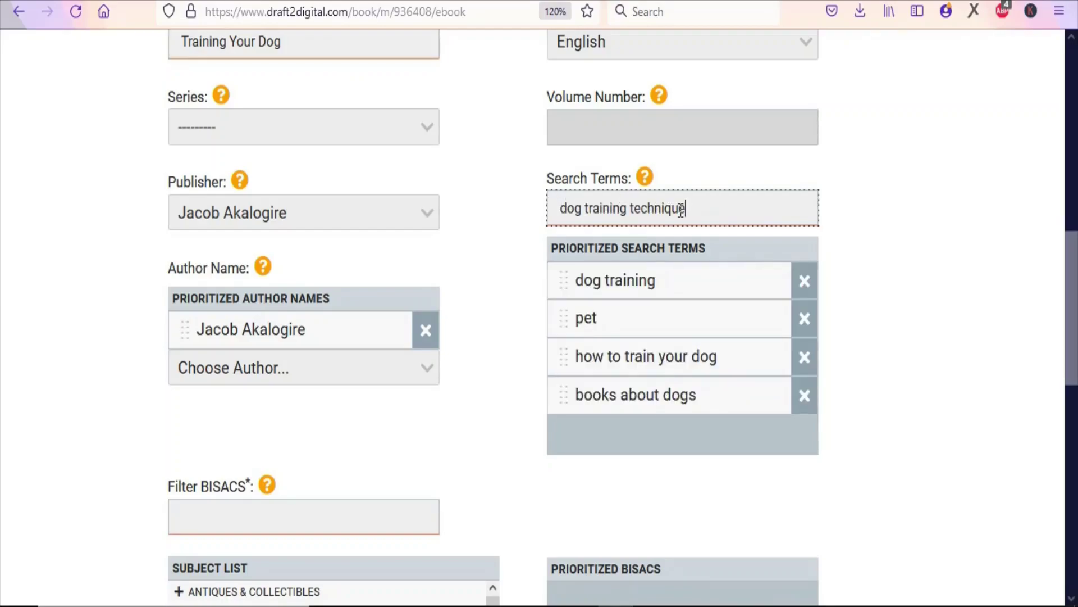
key("Return")
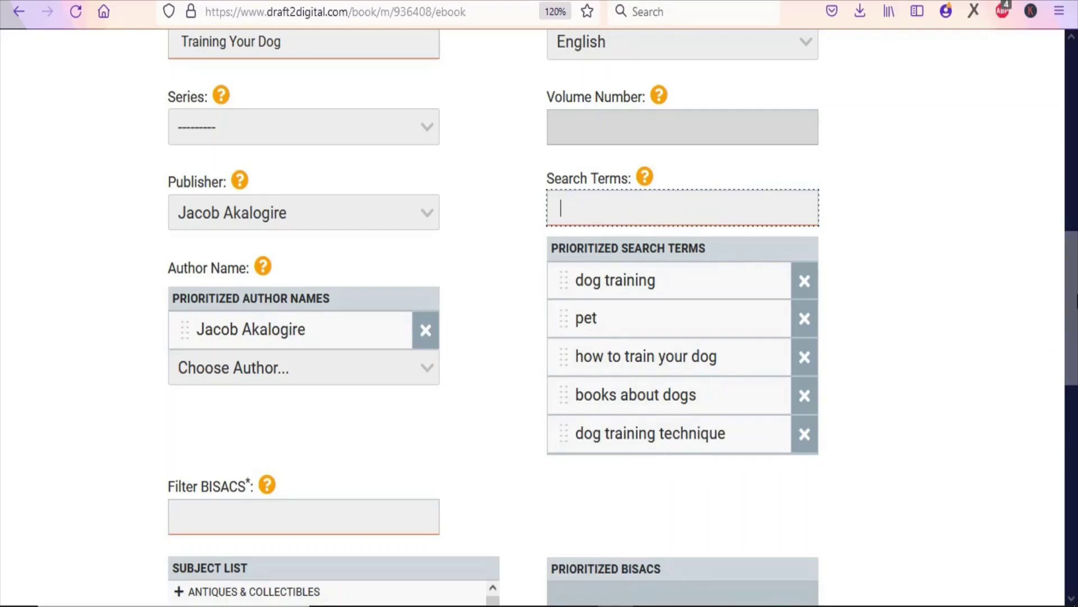
Add the BISAC subjects PETS / Dogs / Training, PETS / Dogs / Breeds and PETS / Dogs / General to the book.
left_click_drag(1076, 298, 1069, 379)
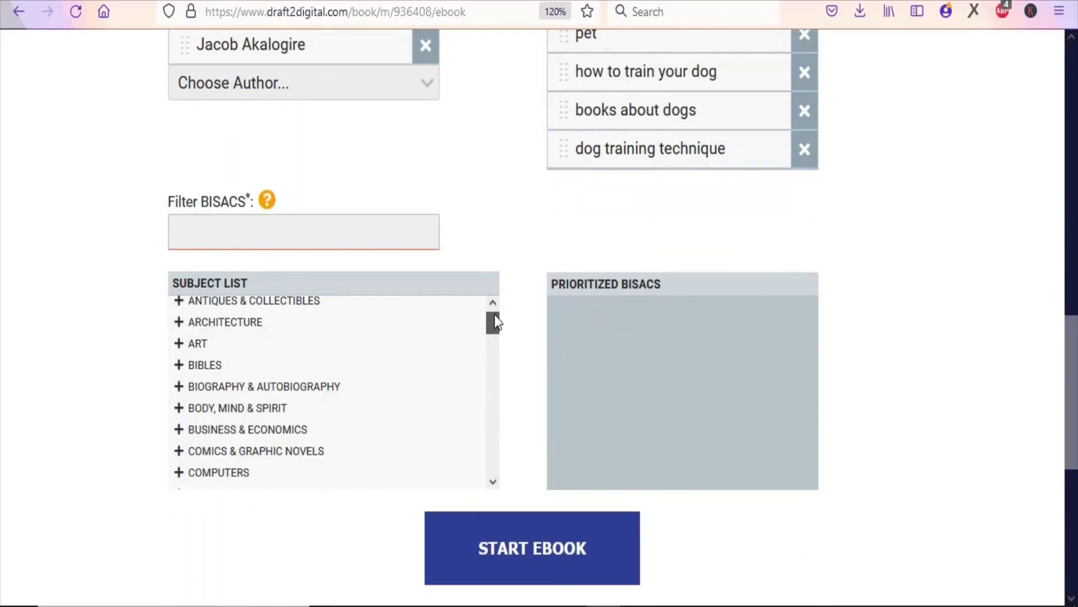
left_click_drag(493, 318, 497, 425)
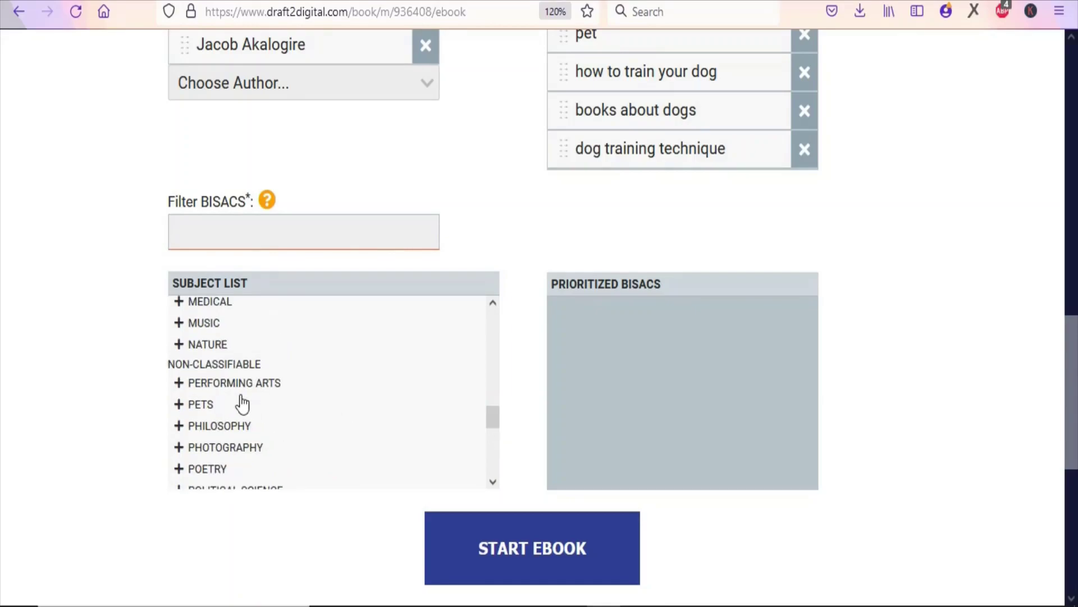
left_click(200, 404)
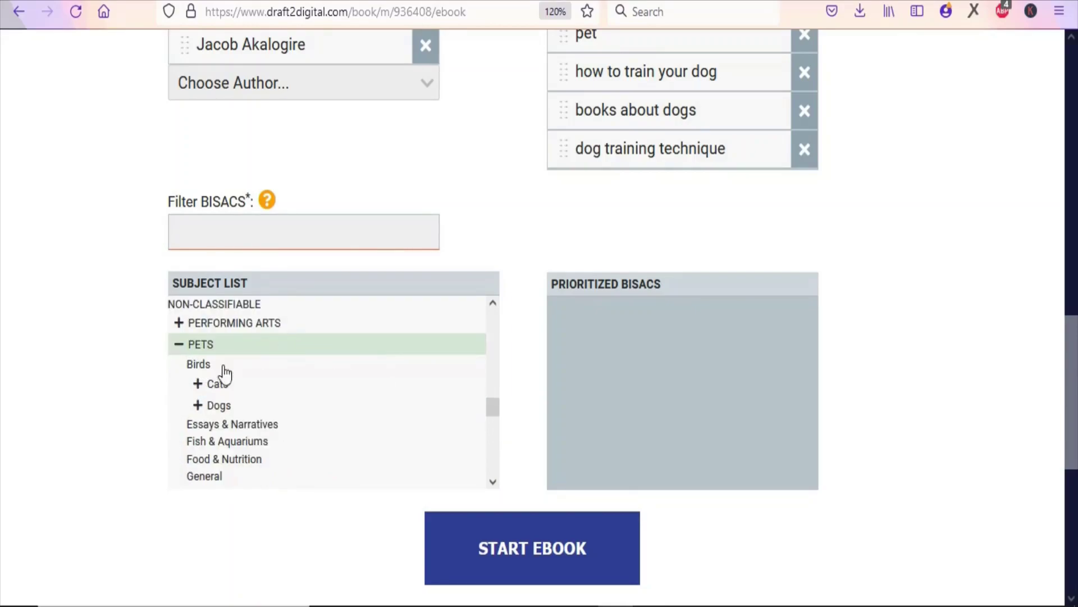
left_click(215, 405)
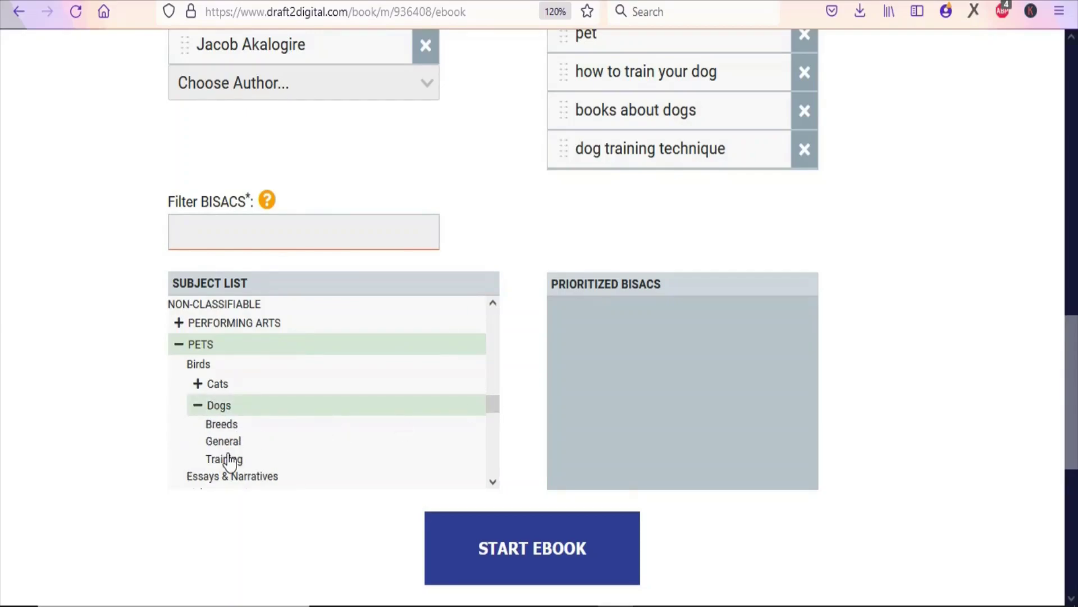
left_click(229, 459)
left_click(231, 424)
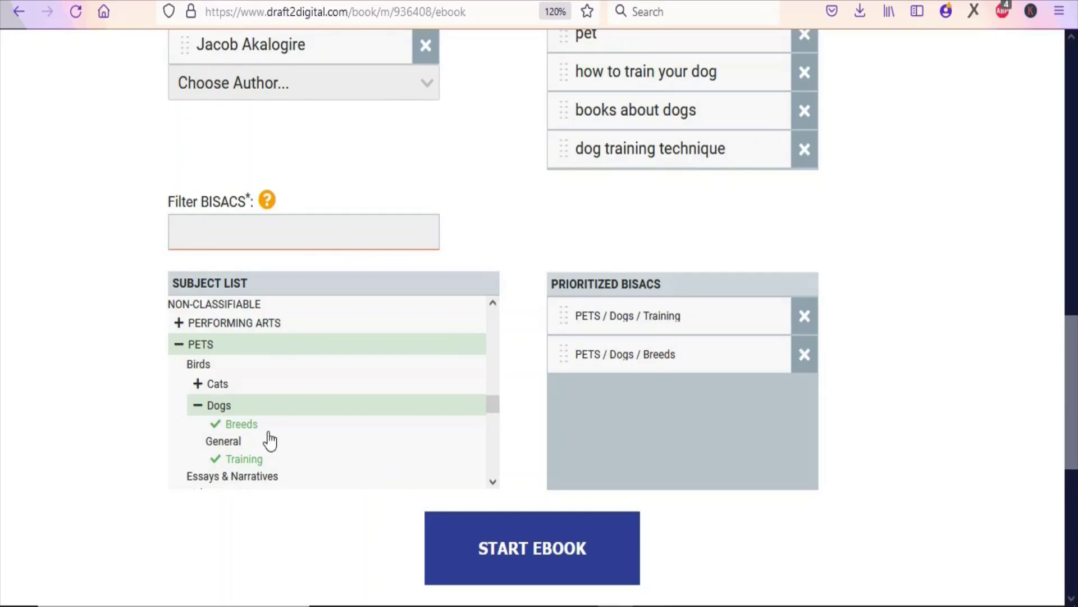
left_click(223, 441)
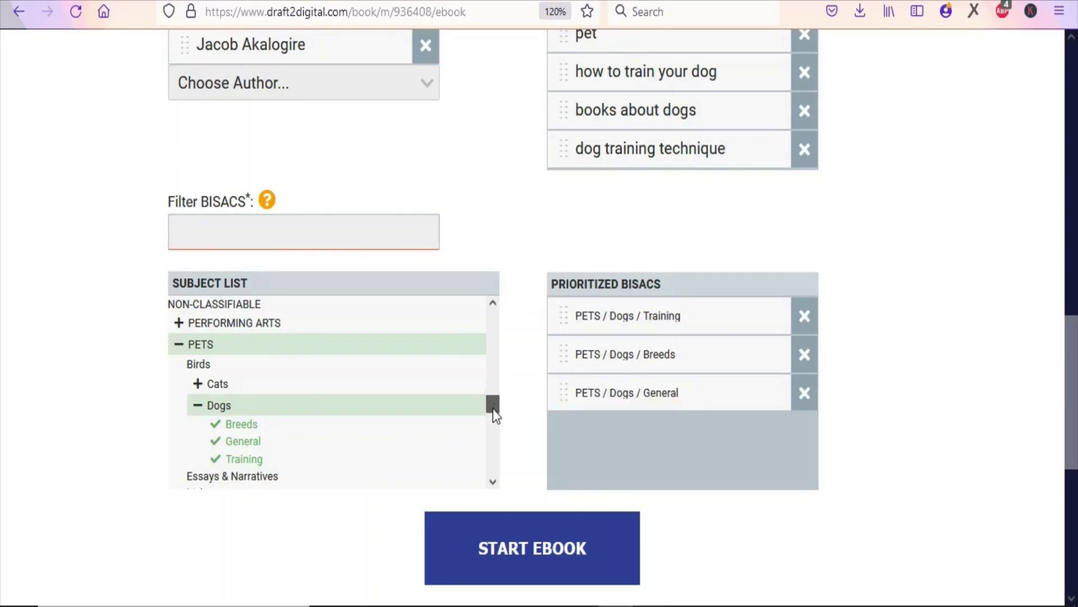
left_click_drag(492, 403, 510, 285)
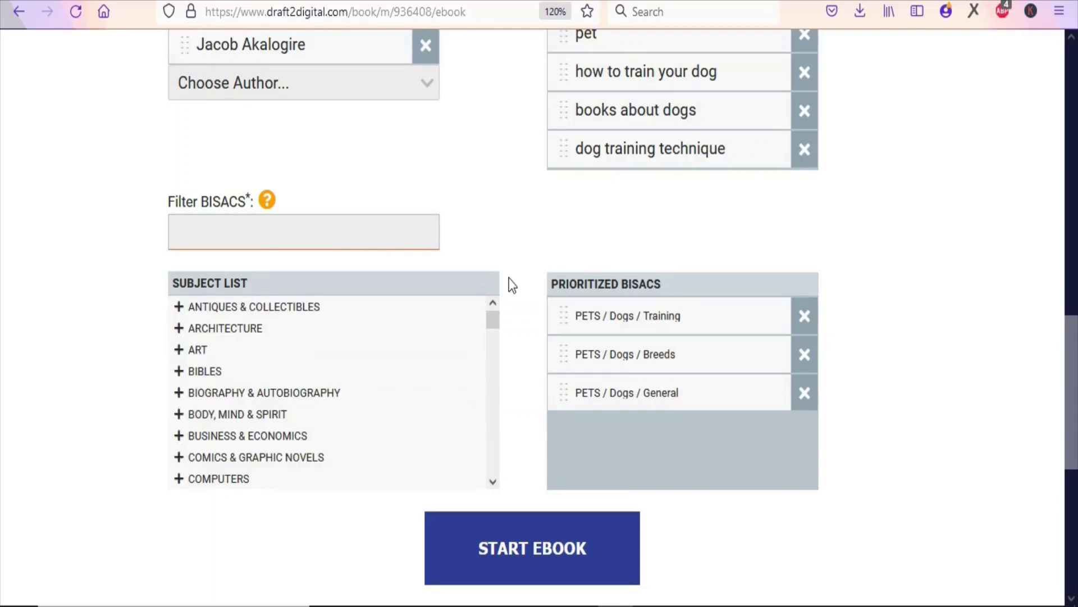
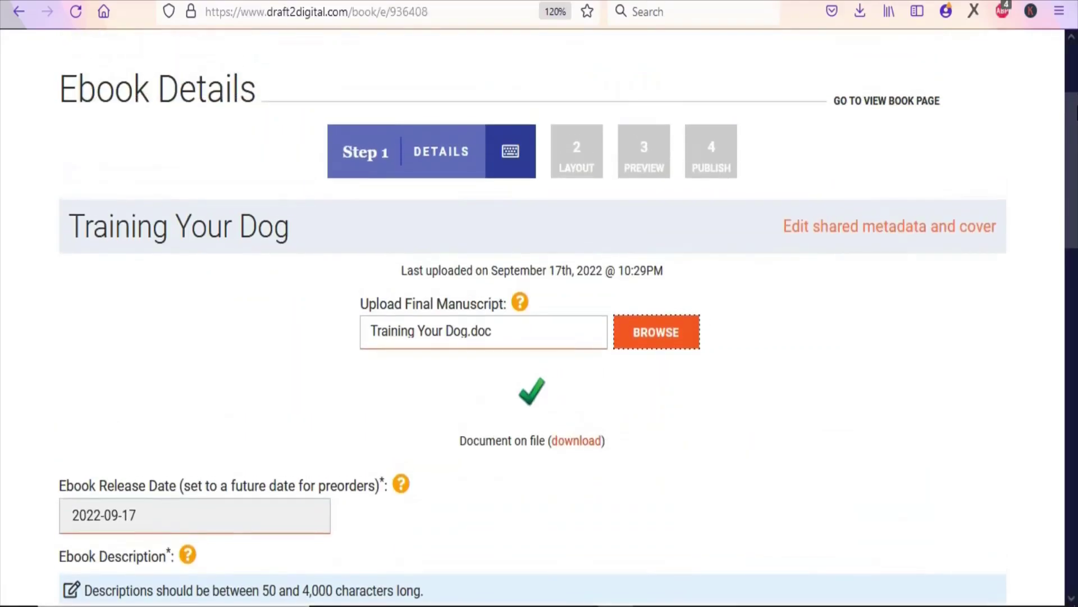
Copy the Training Your Dog description paragraph from the PLR Free Online page and paste it as the Ebook Description on Draft2Digital.
scroll(488, 305, "down", 6)
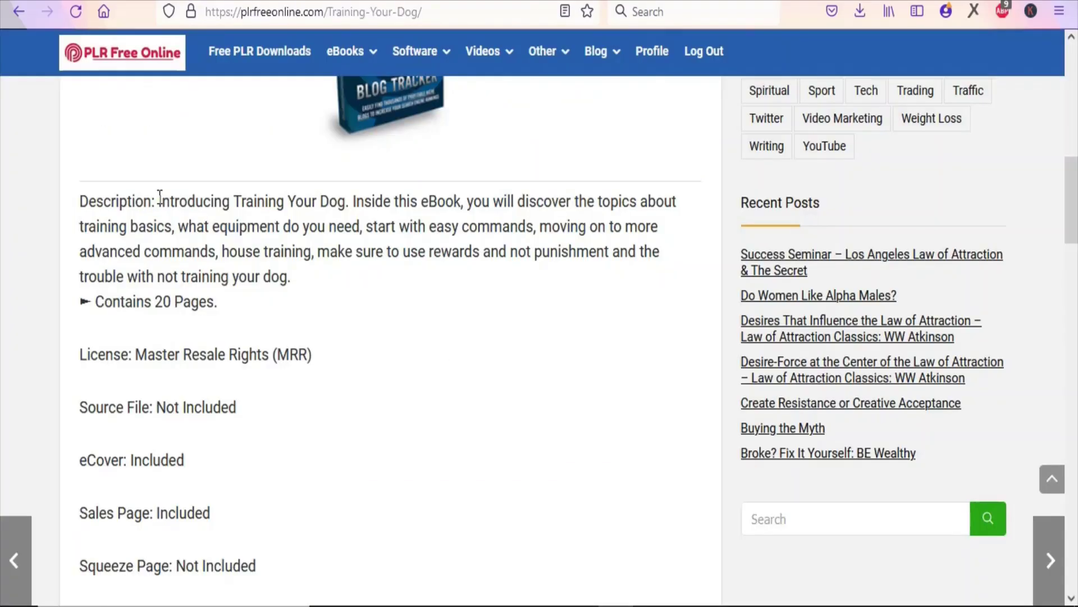
left_click_drag(160, 196, 292, 276)
key("ctrl+c")
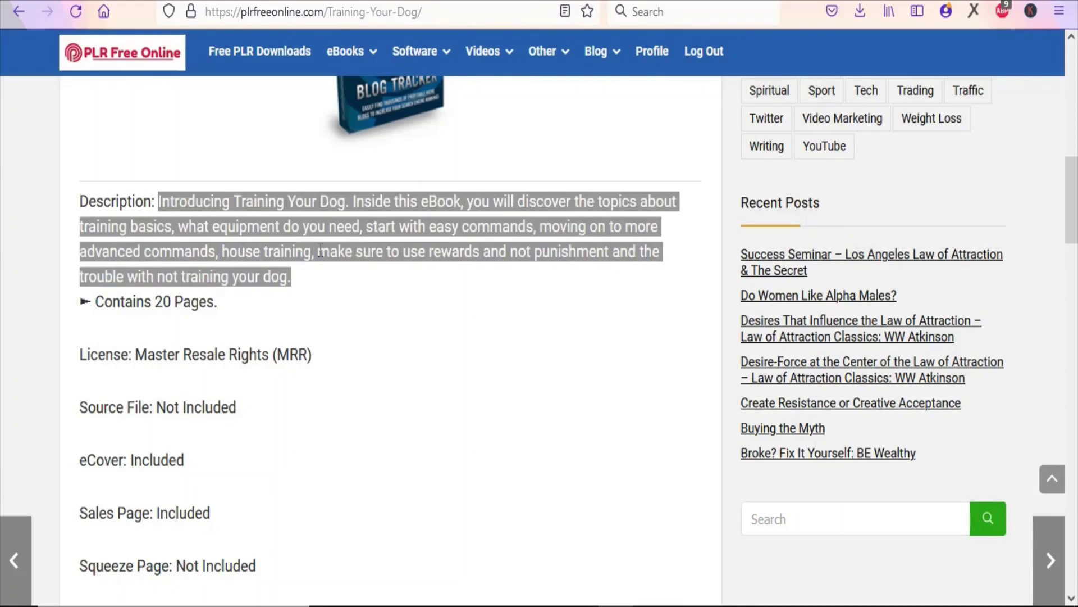
key("ctrl+Tab")
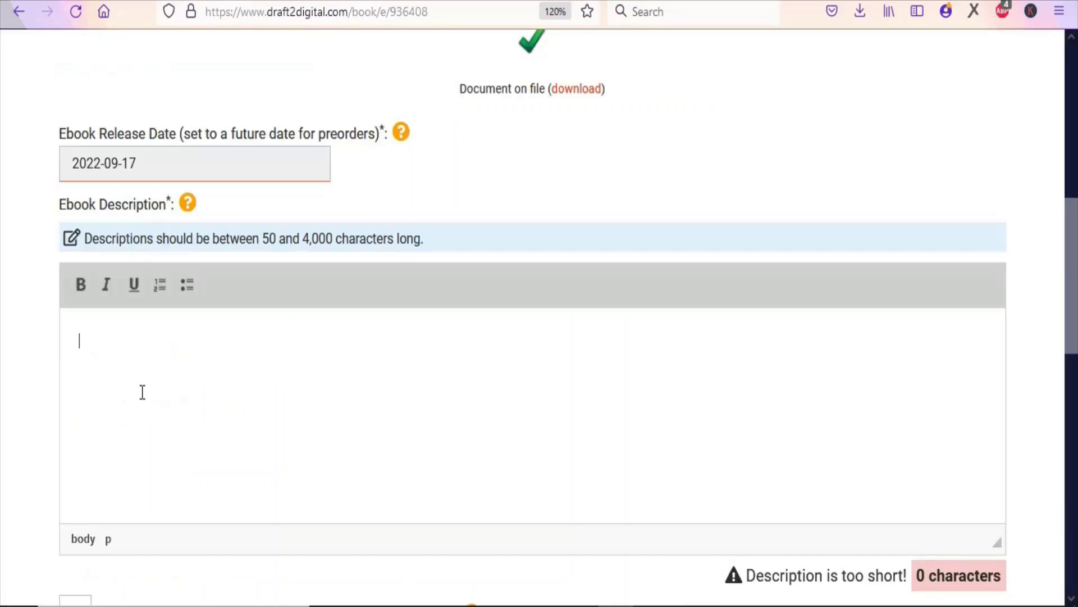
key("ctrl+v")
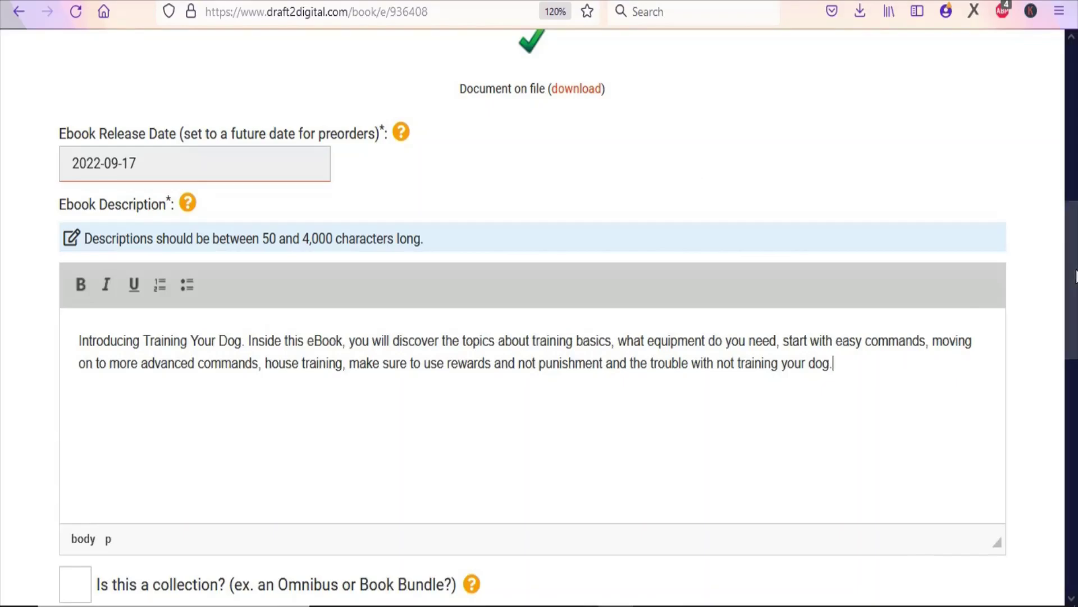
Choose a free Draft2Digital ISBN for the ebook and save the book details.
left_click_drag(1070, 279, 1076, 389)
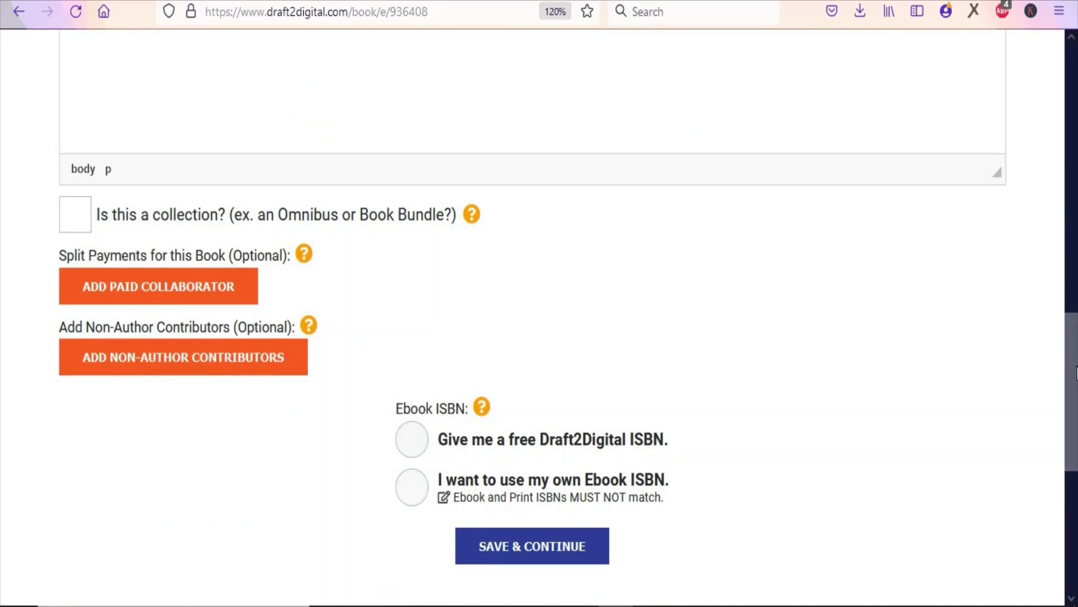
left_click_drag(1075, 372, 1075, 410)
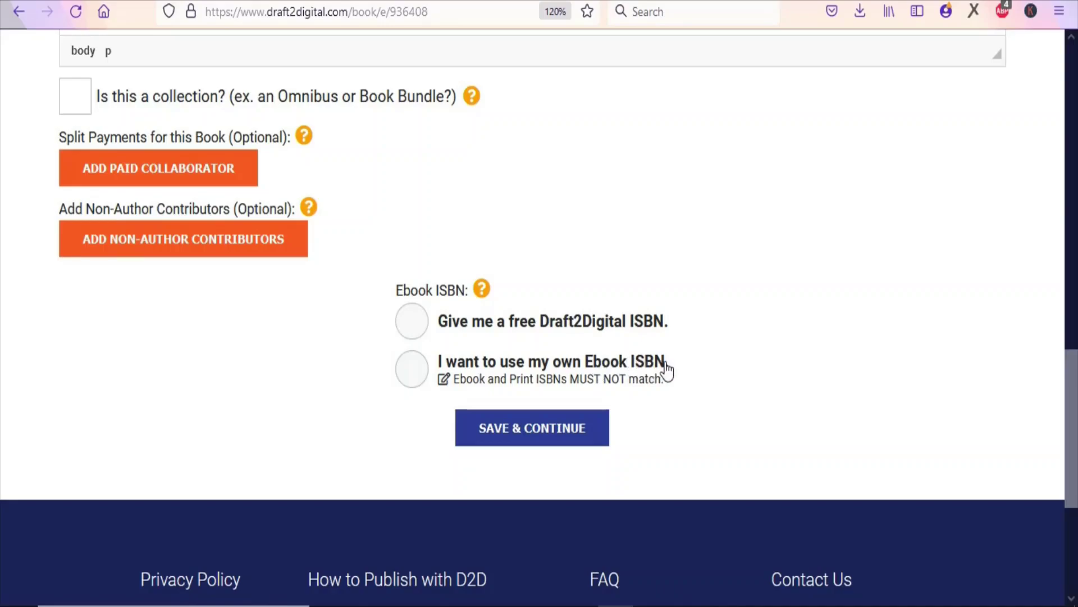
left_click(424, 334)
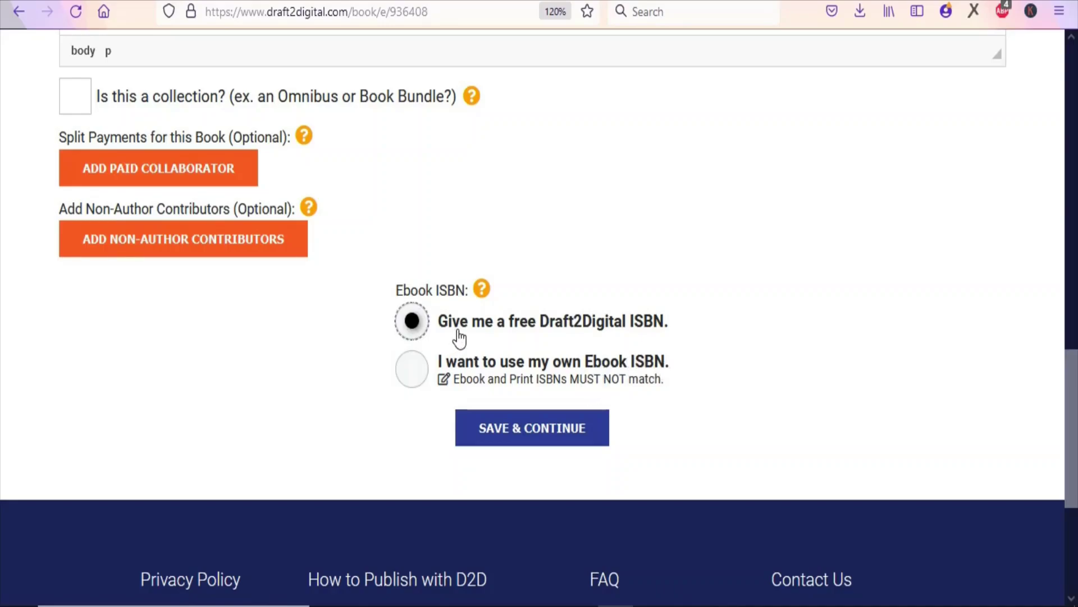
left_click(535, 436)
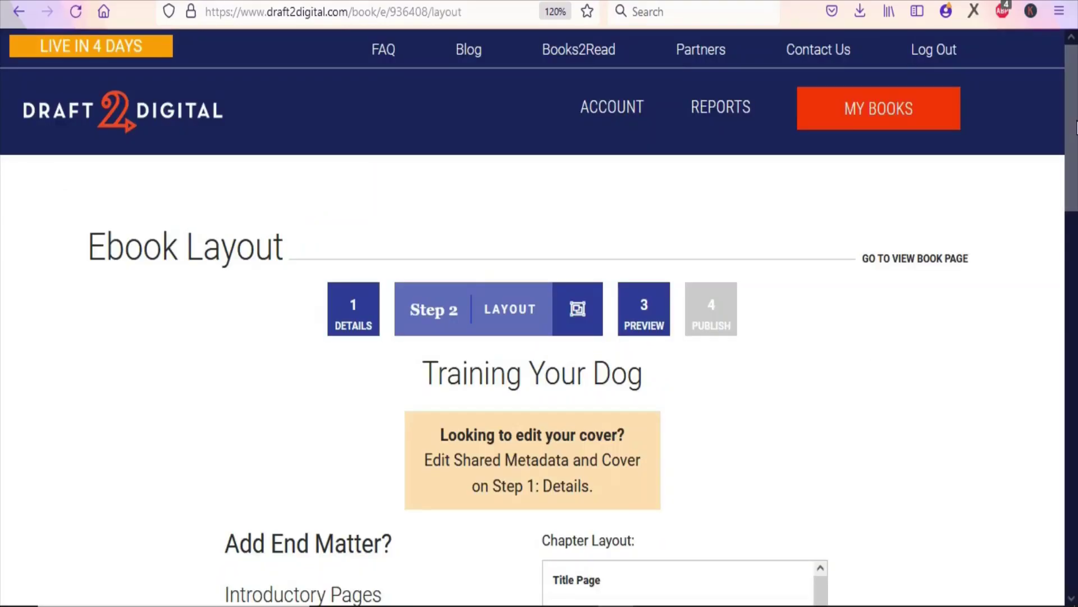
Check the ebook's chapter layout and save it without adding any end matter pages.
scroll(906, 381, "down", 6)
scroll(651, 317, "down", 2)
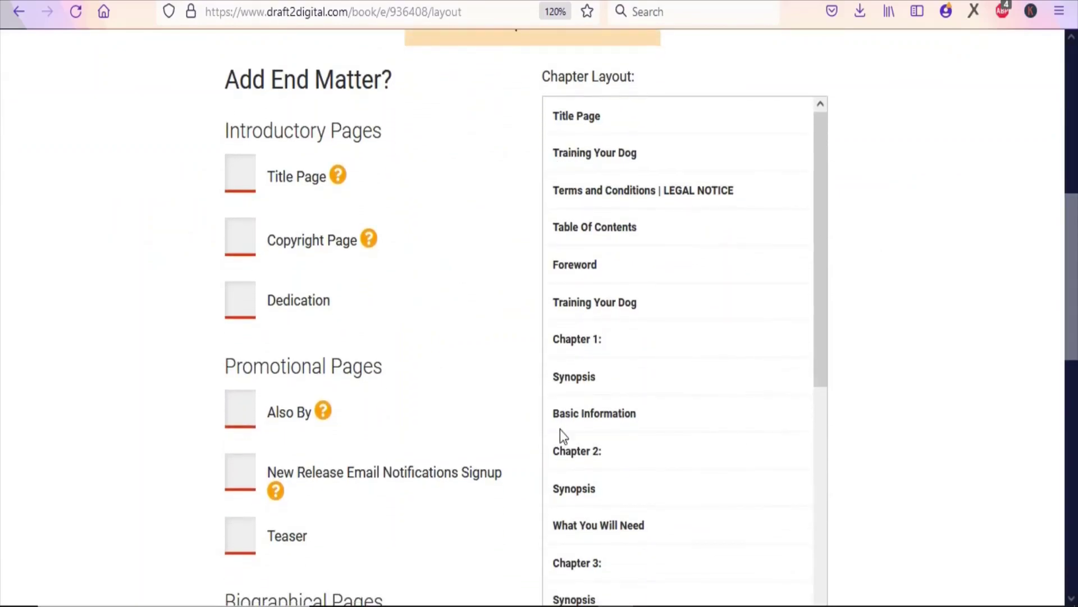
scroll(818, 339, "down", 10)
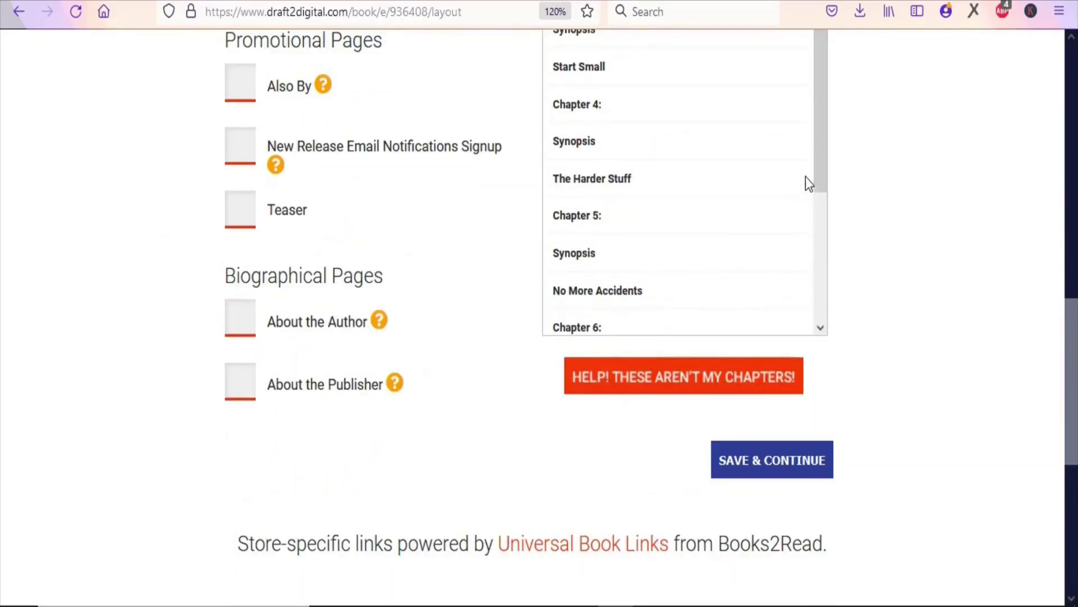
scroll(809, 180, "down", 3)
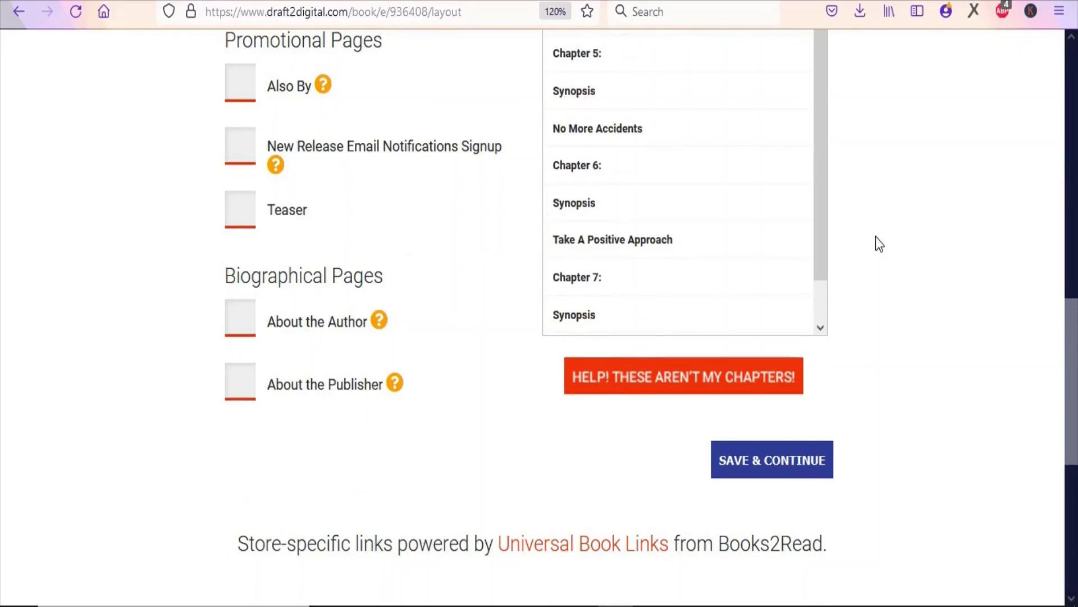
left_click(753, 464)
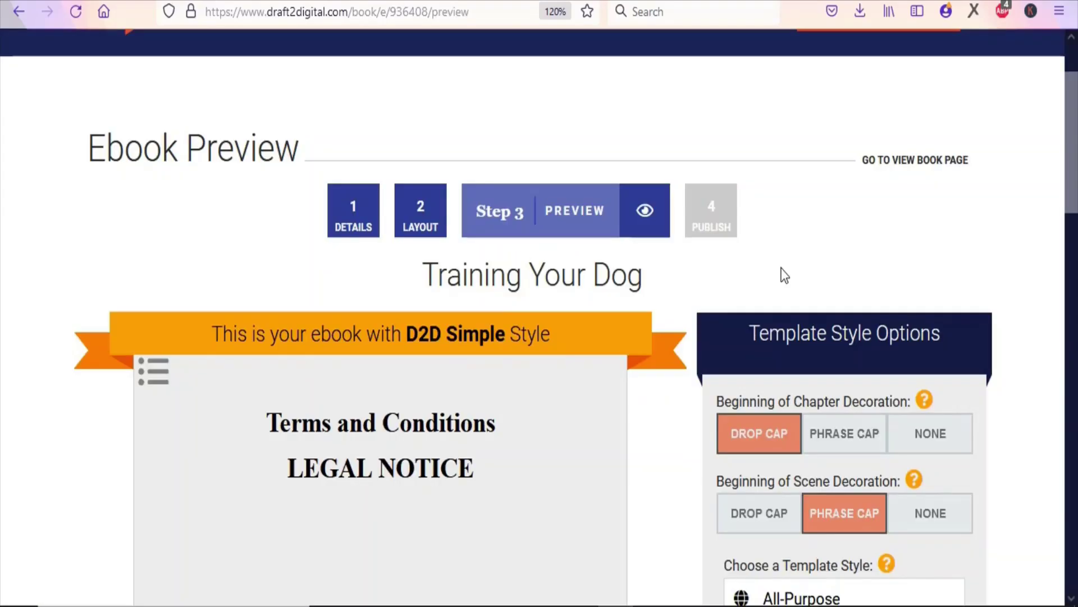
Page through the ebook preview, approve the manuscript for distribution, and continue to the publishing step.
left_click_drag(1071, 170, 1072, 272)
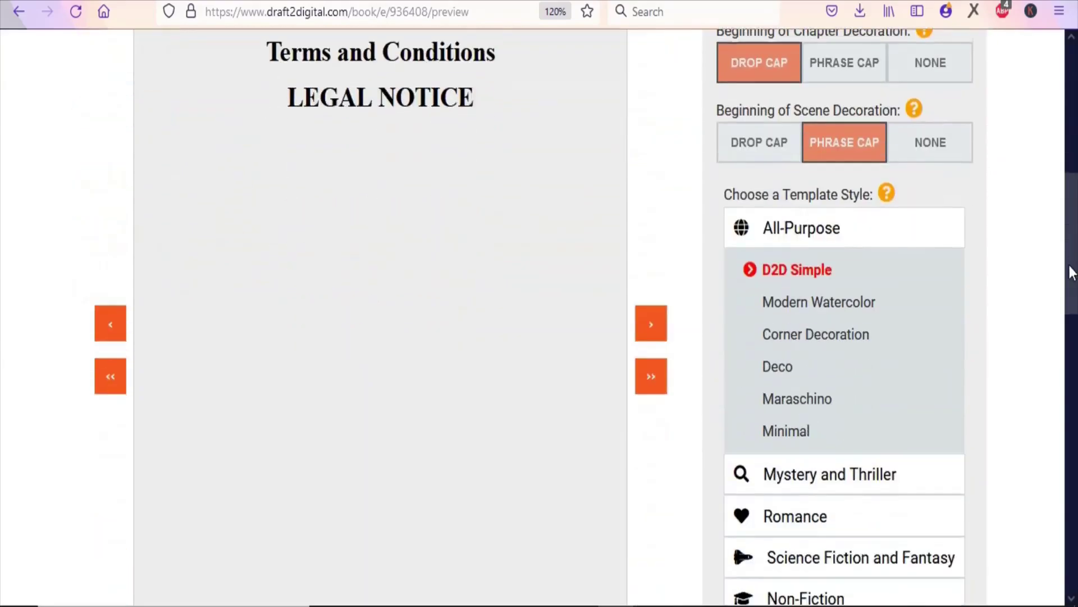
left_click(650, 311)
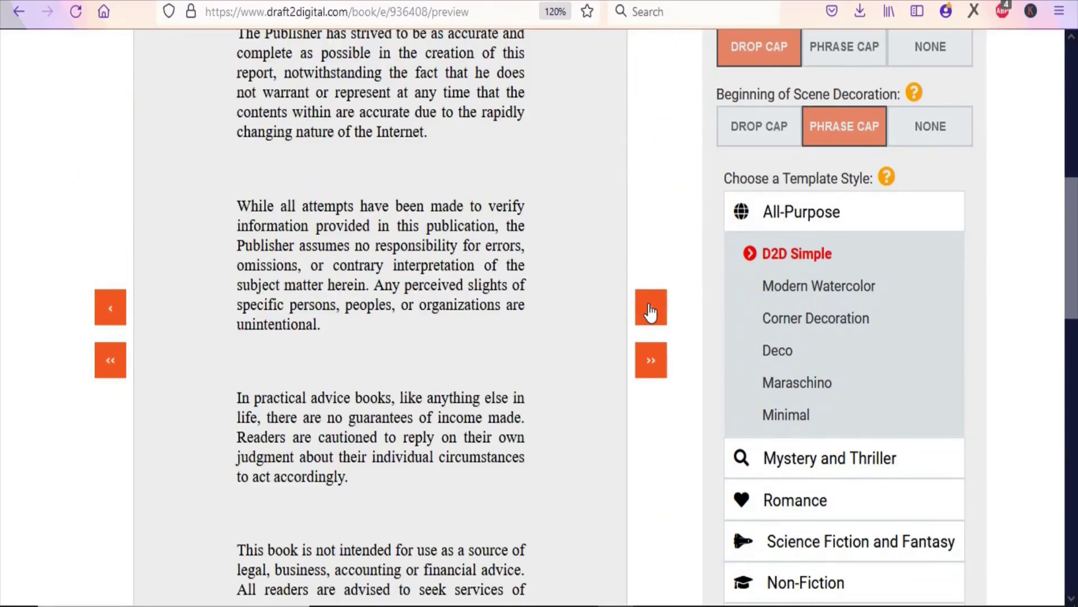
left_click(650, 310)
left_click(650, 311)
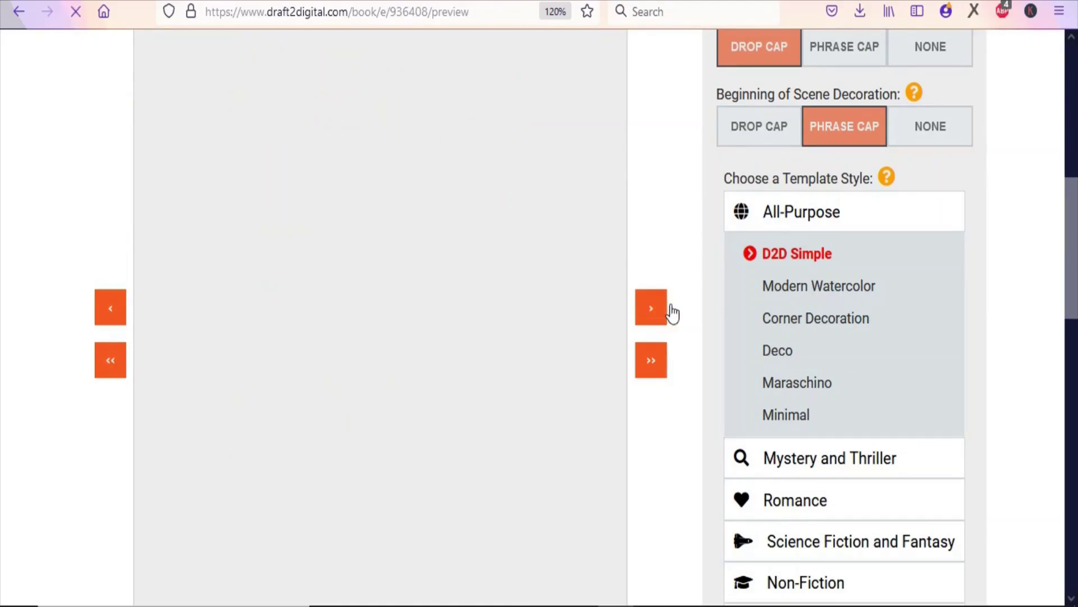
left_click(657, 314)
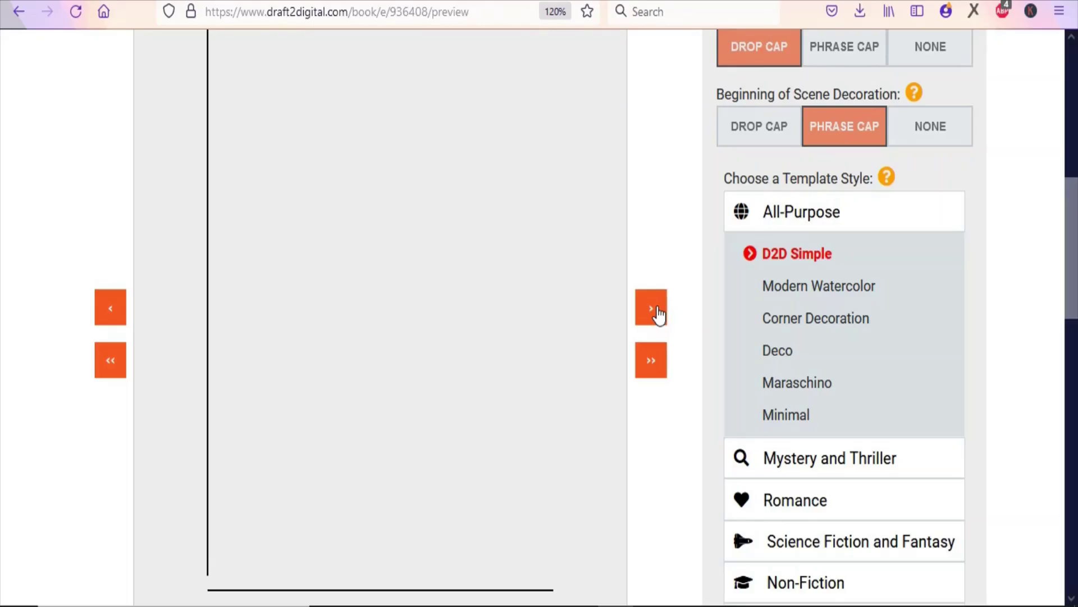
left_click(657, 313)
scroll(252, 269, "down", 6)
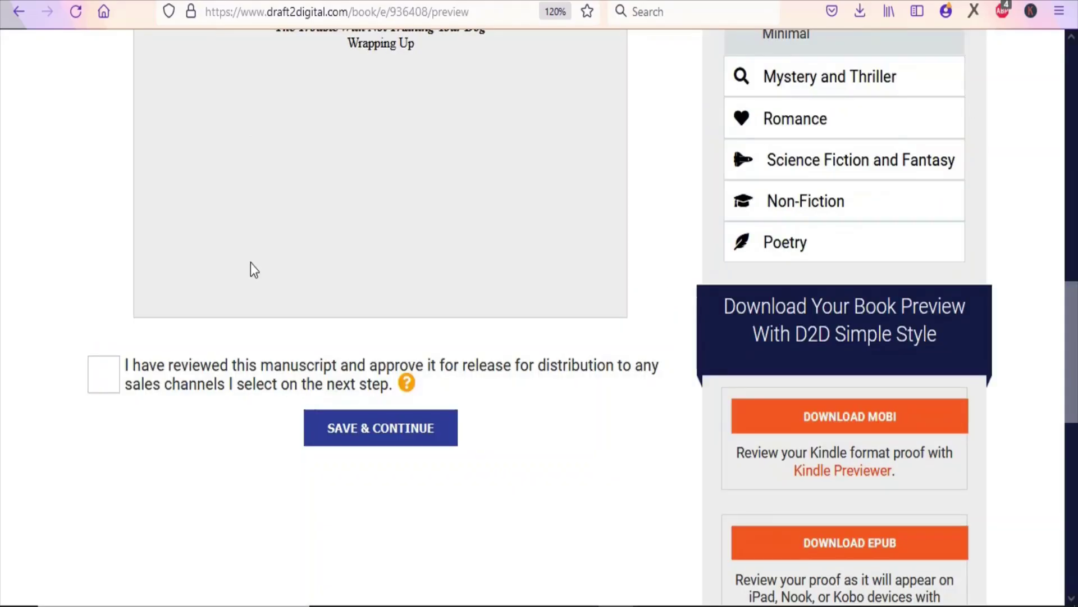
left_click(108, 372)
left_click(362, 429)
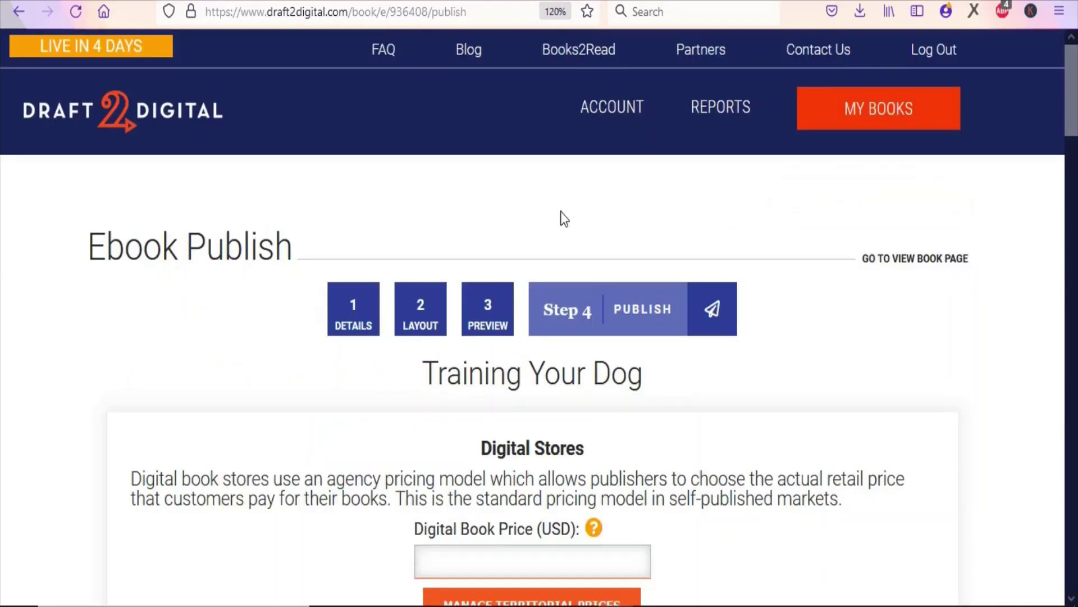
Check the Training Your Dog listing on PLR Free Online and set the Digital Book Price on Draft2Digital to 5 USD.
left_click_drag(1074, 113, 1075, 125)
scroll(750, 235, "down", 4)
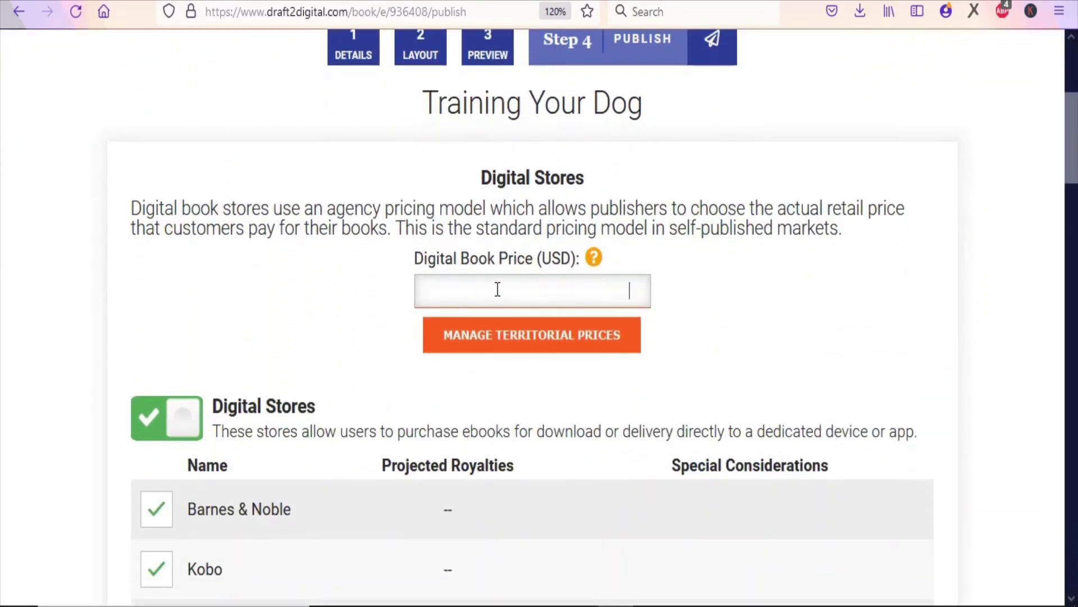
left_click(699, 2)
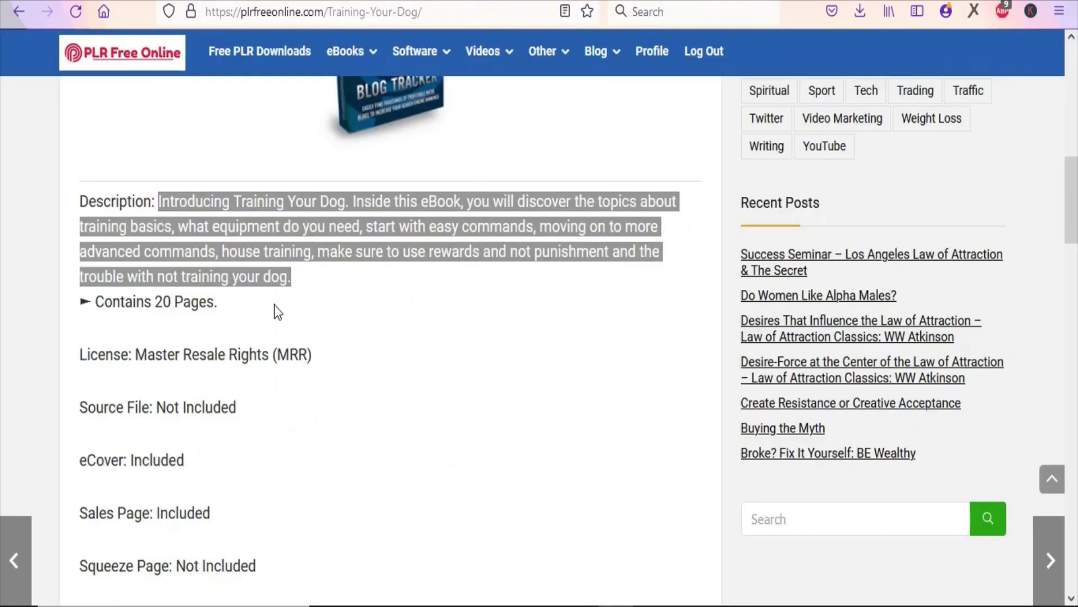
key("ctrl+Tab")
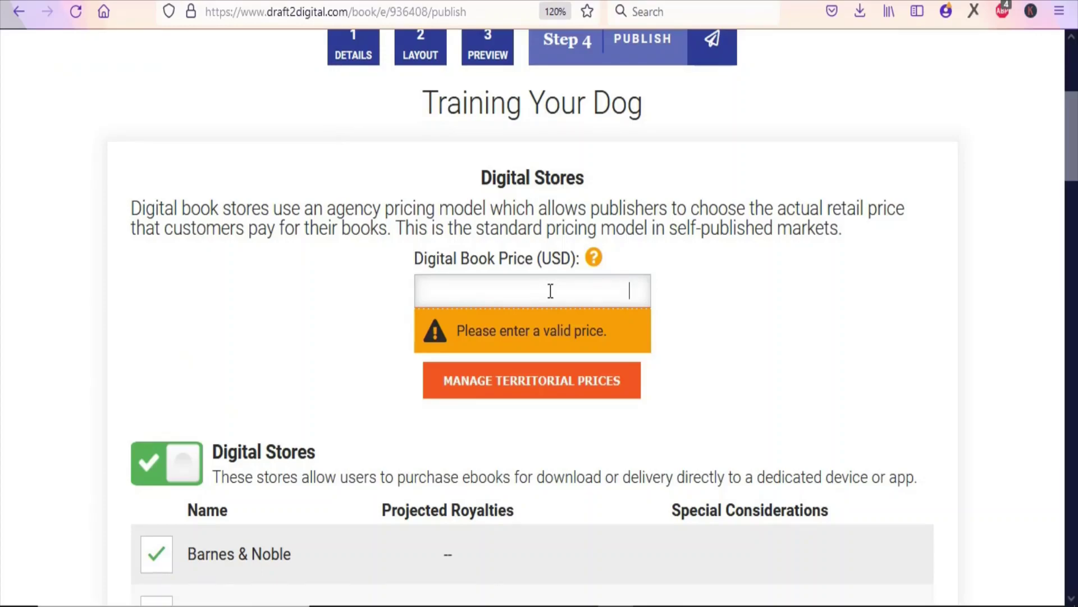
type("5")
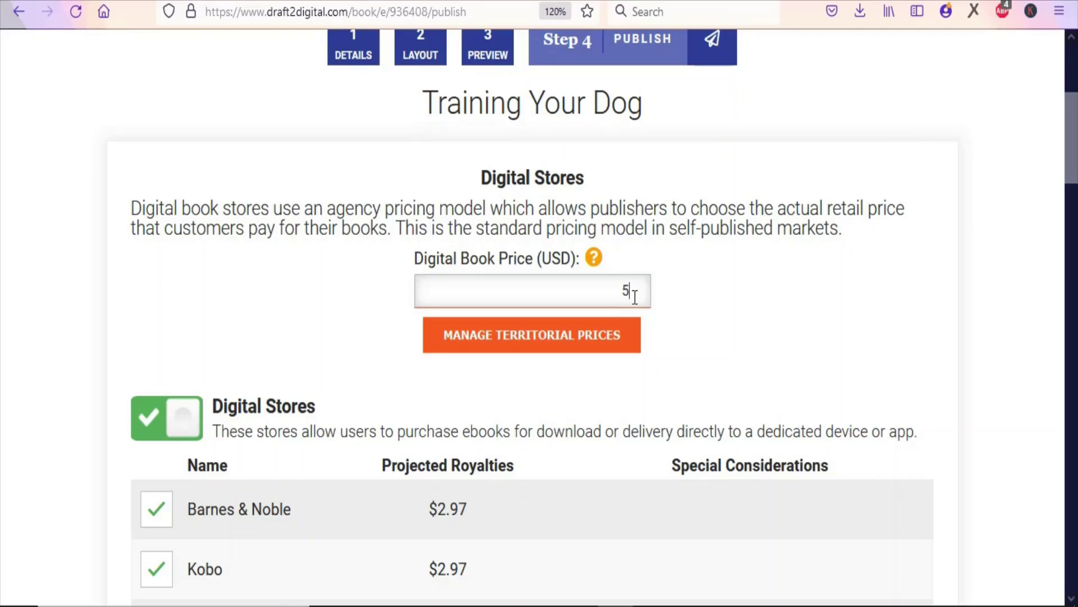
Deselect Apple in the digital stores list and select it again.
left_click_drag(1071, 140, 1071, 180)
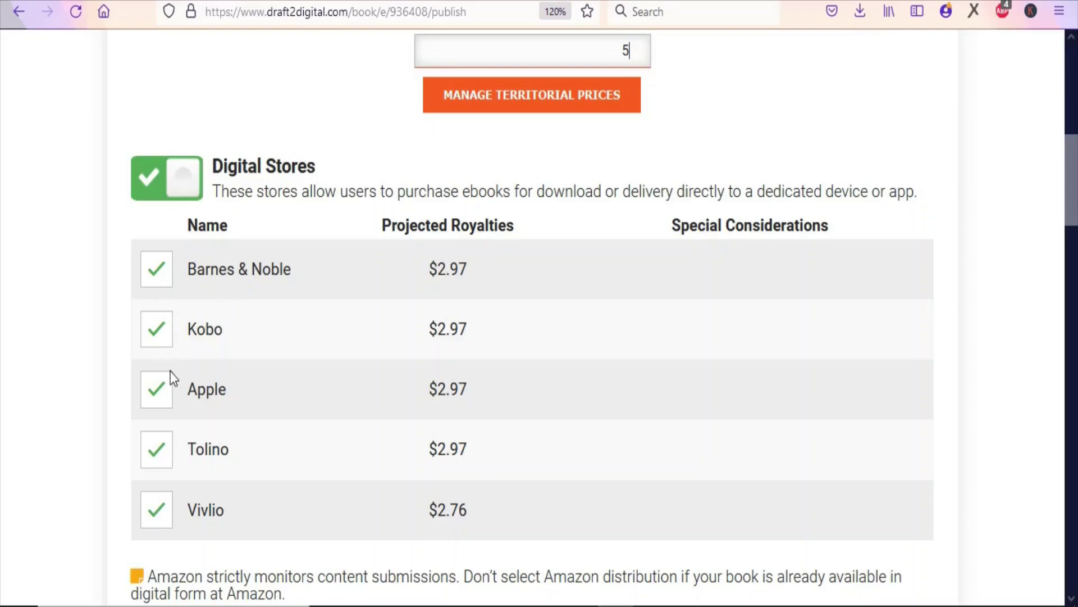
left_click(157, 393)
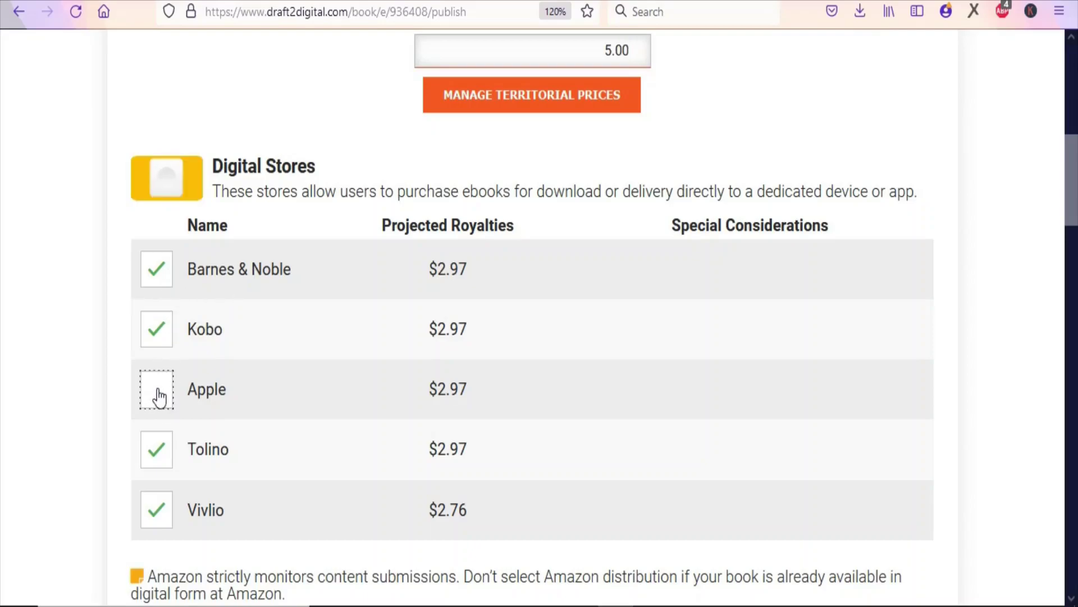
left_click(160, 397)
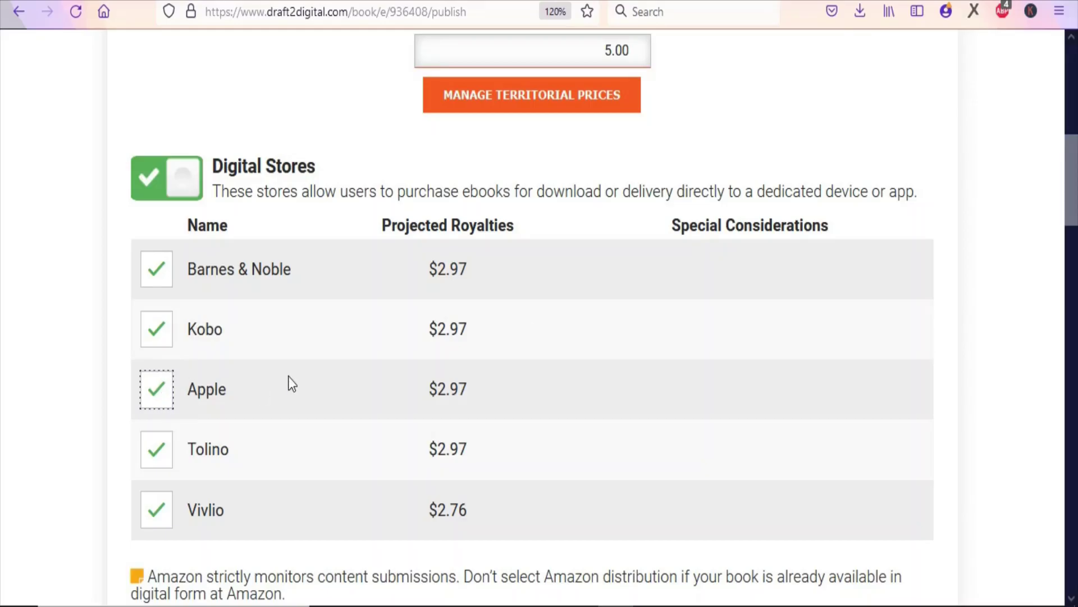
Add Amazon as a store and accept all four confirmations for listing the book on the Kindle platform.
left_click_drag(1076, 187, 1076, 242)
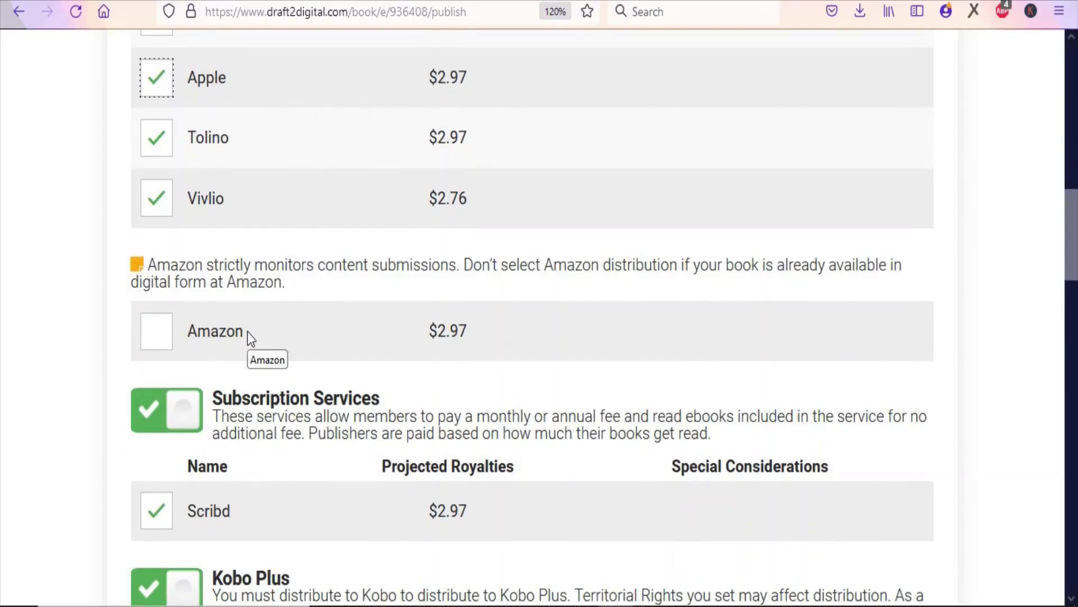
left_click(156, 333)
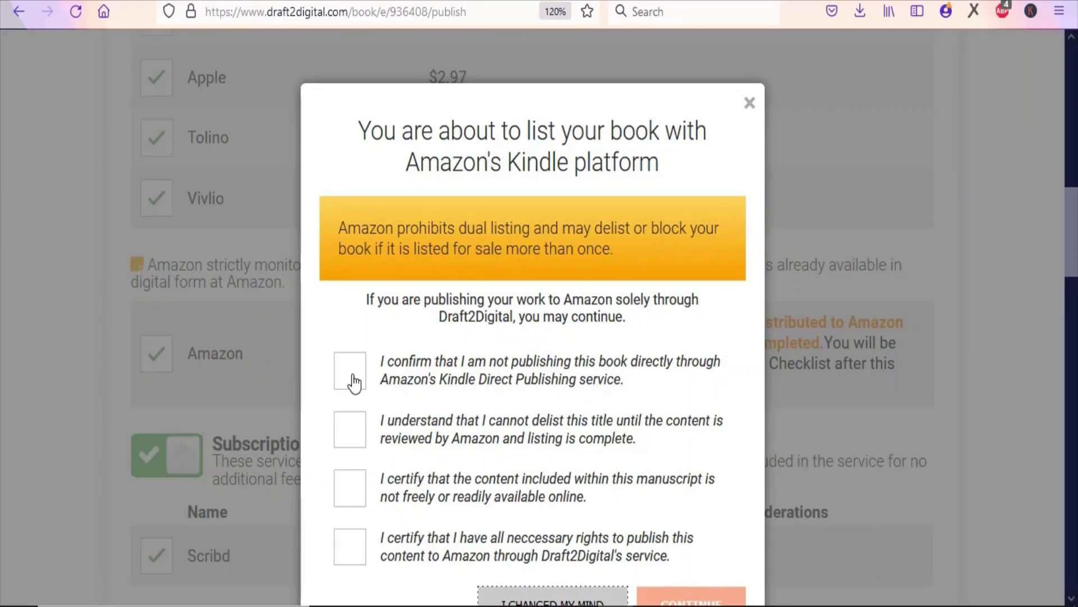
left_click(354, 383)
left_click(344, 437)
left_click(346, 486)
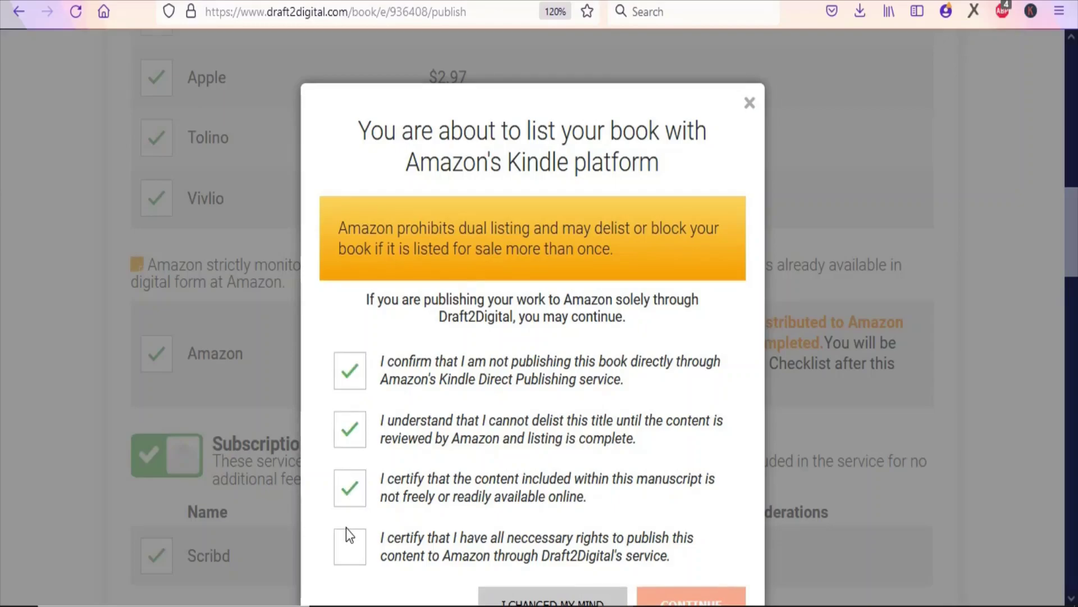
left_click(520, 554)
scroll(377, 336, "down", 3)
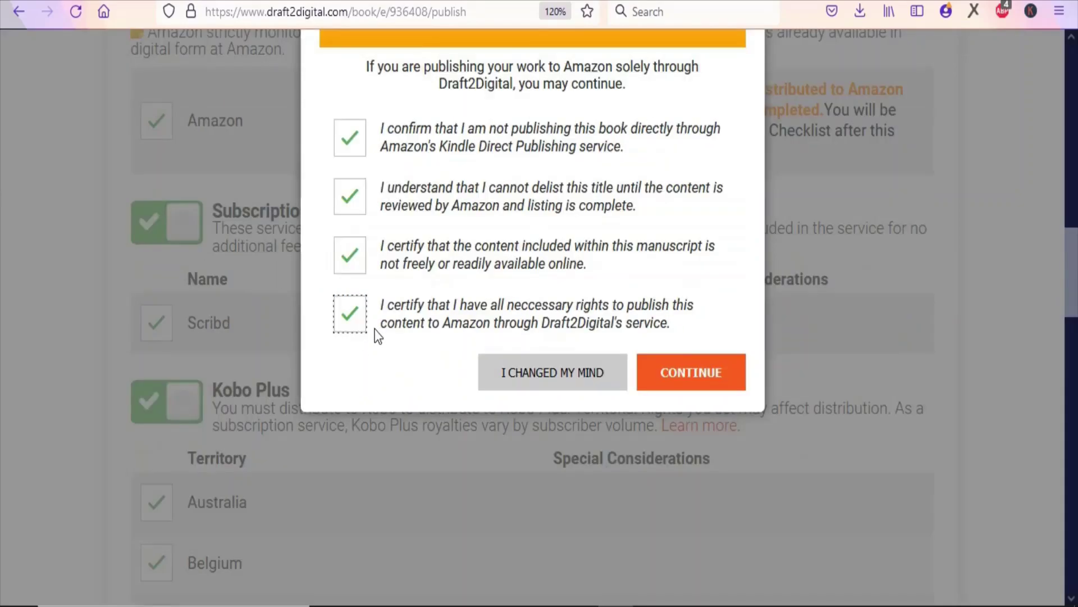
left_click(683, 374)
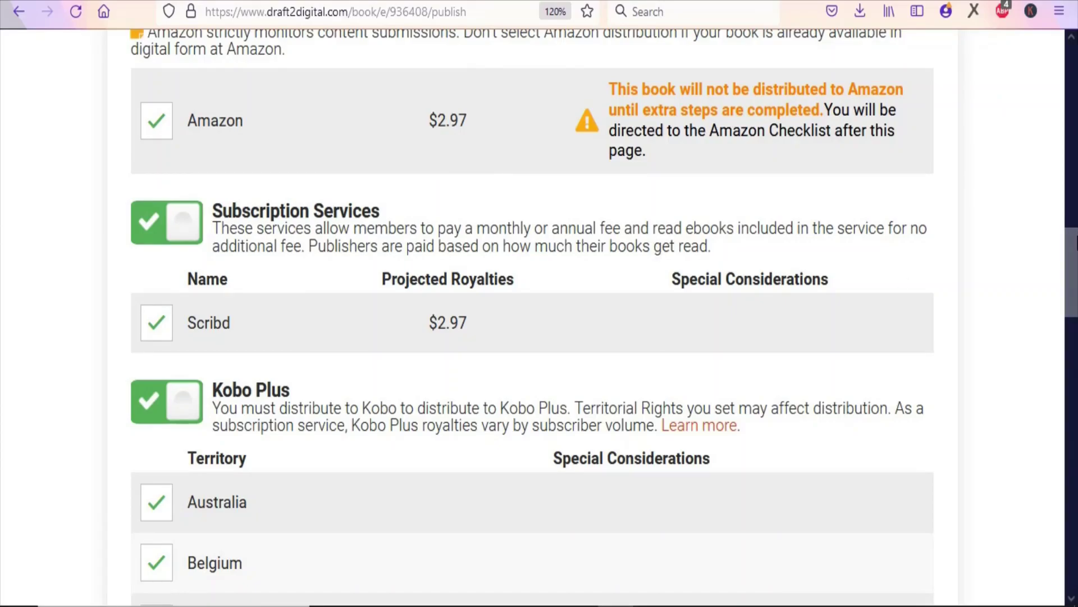
Review the stores' projected royalties, and deselect and reselect the Netherlands territory for Kobo Plus.
scroll(379, 268, "down", 2)
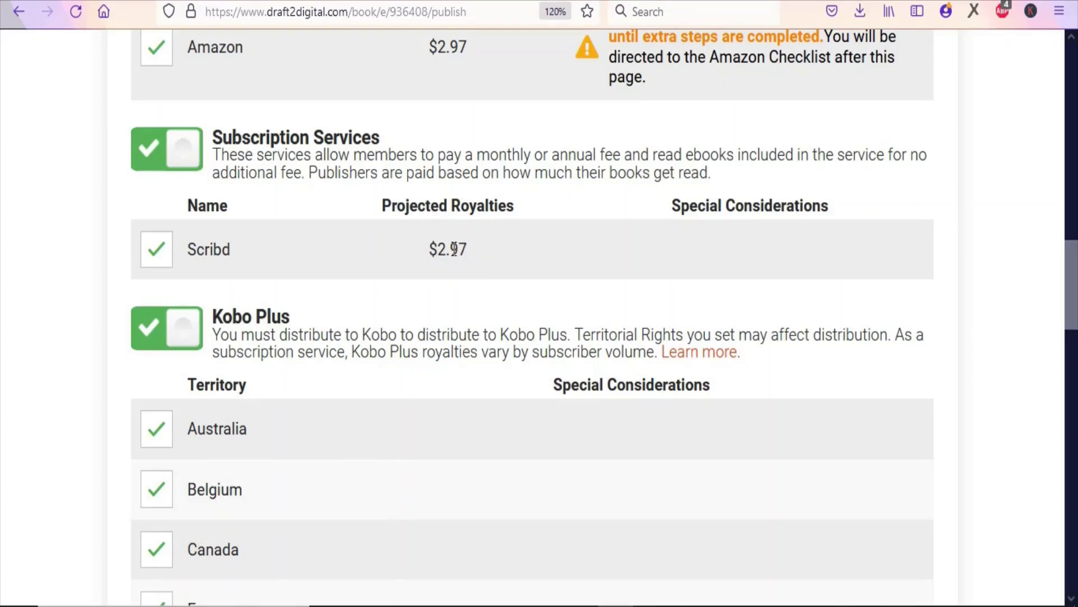
left_click_drag(1070, 284, 1070, 198)
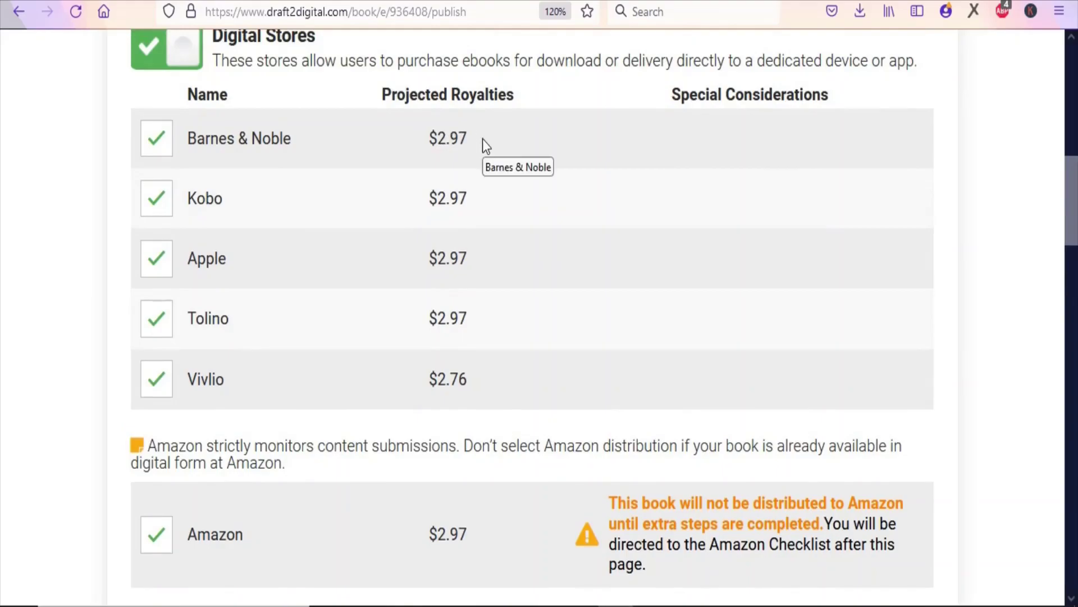
left_click_drag(1073, 202, 1075, 275)
scroll(231, 87, "down", 6)
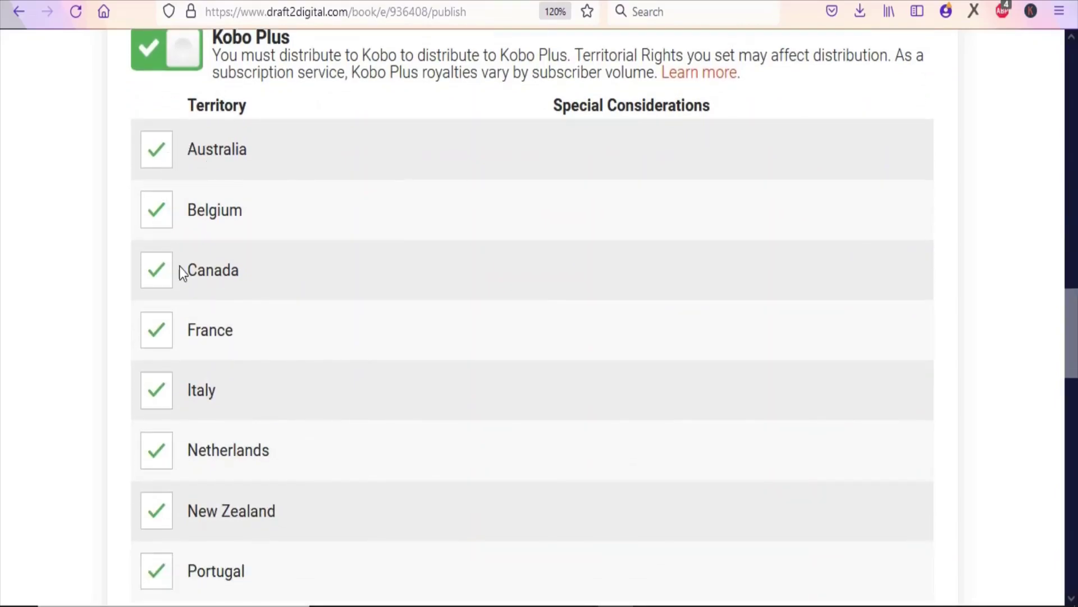
left_click(156, 452)
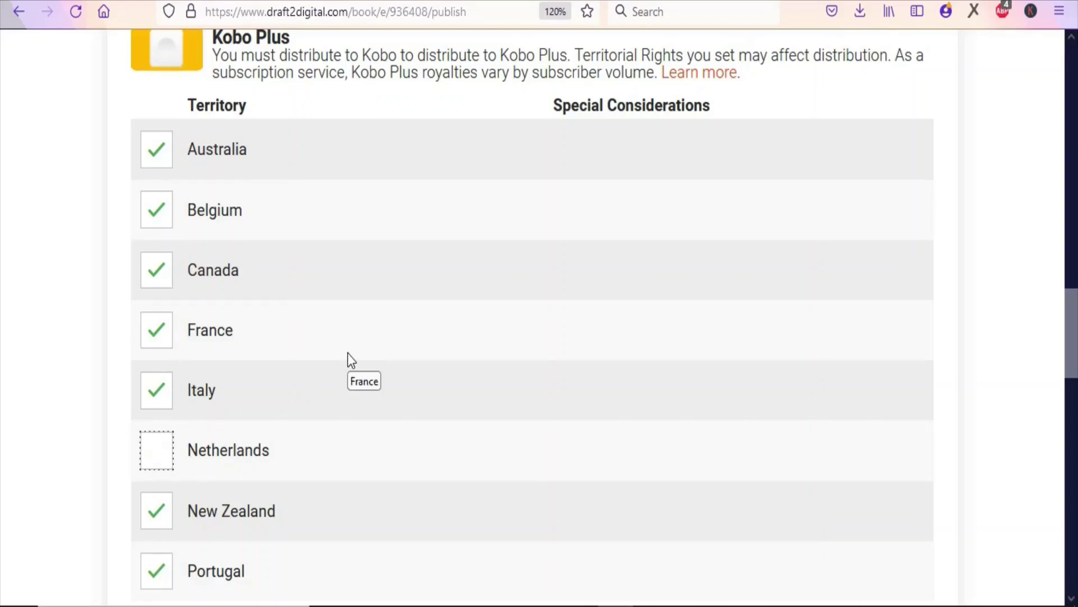
left_click(160, 447)
Set the Library Price to 15.99 USD.
scroll(1073, 337, "down", 10)
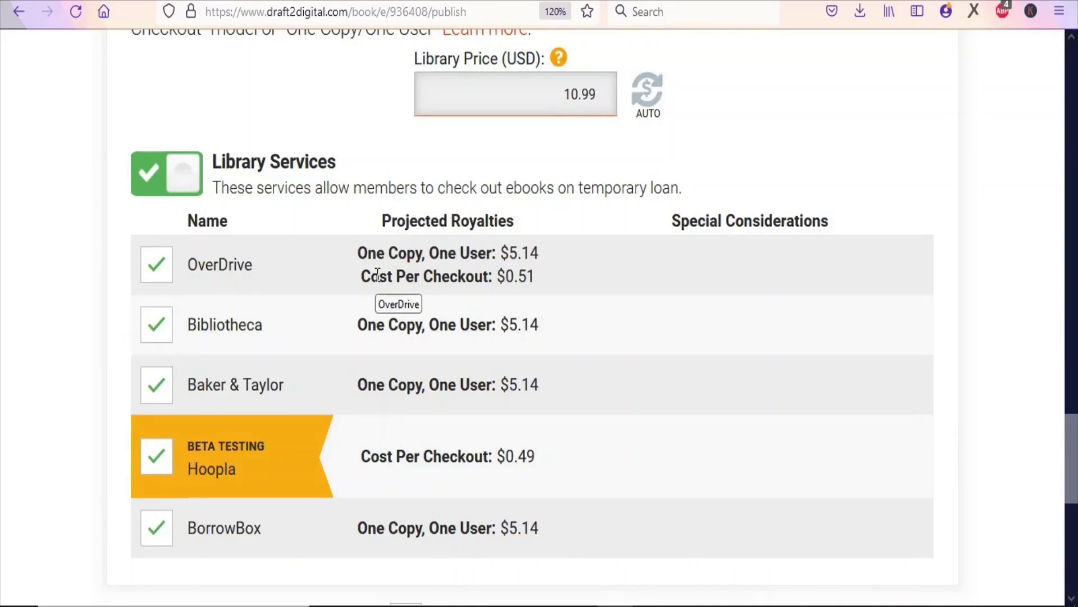
left_click(579, 94)
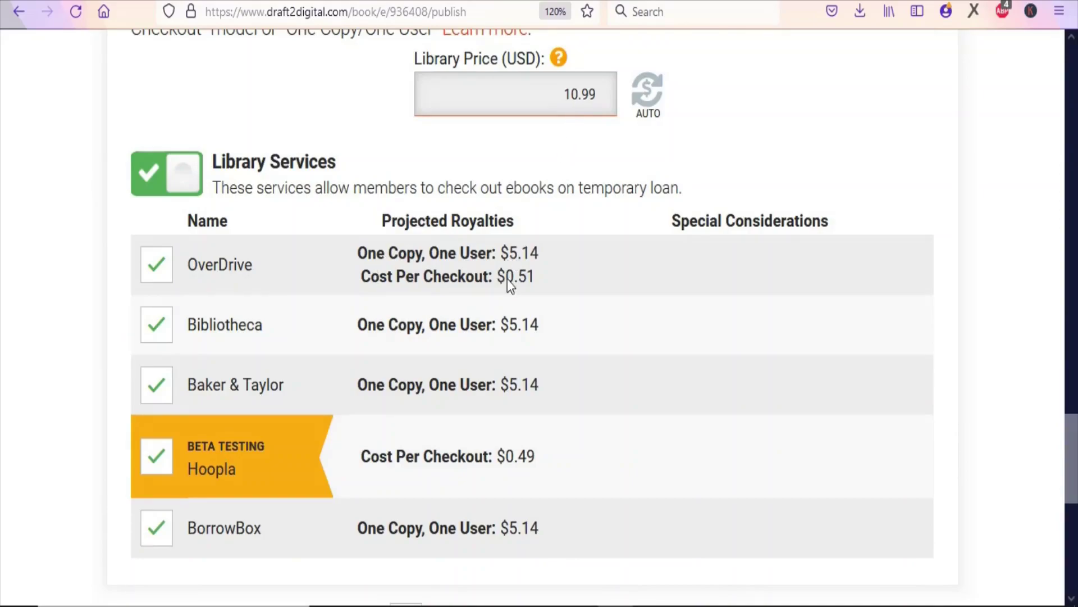
key("BackSpace")
type("5")
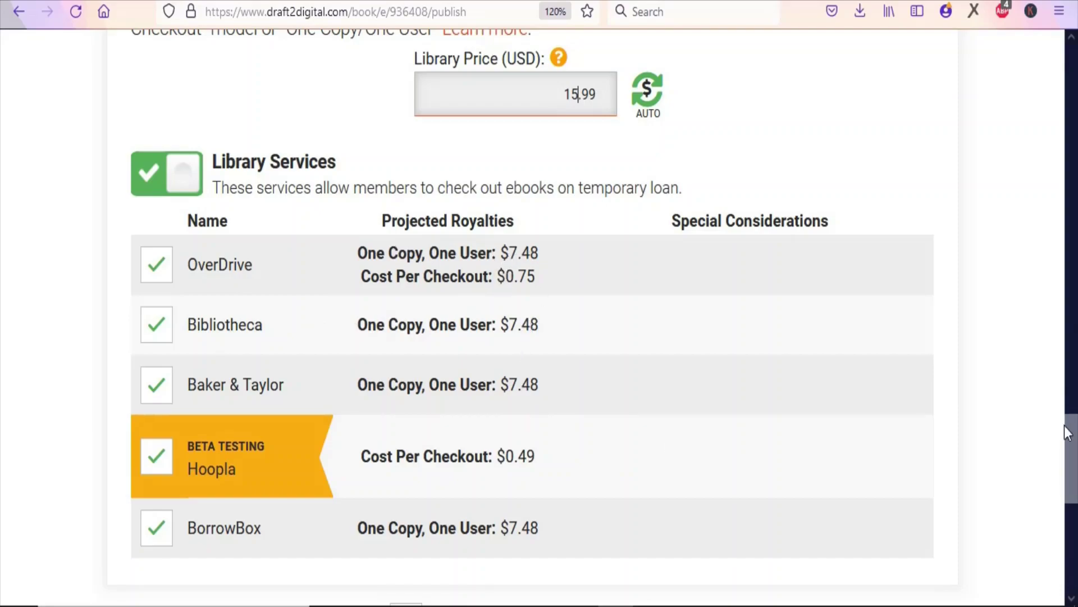
Submit the store selection, declare being the original creator of the content, confirm the rights and terms, and publish the book.
scroll(1069, 479, "down", 2)
scroll(1074, 479, "down", 3)
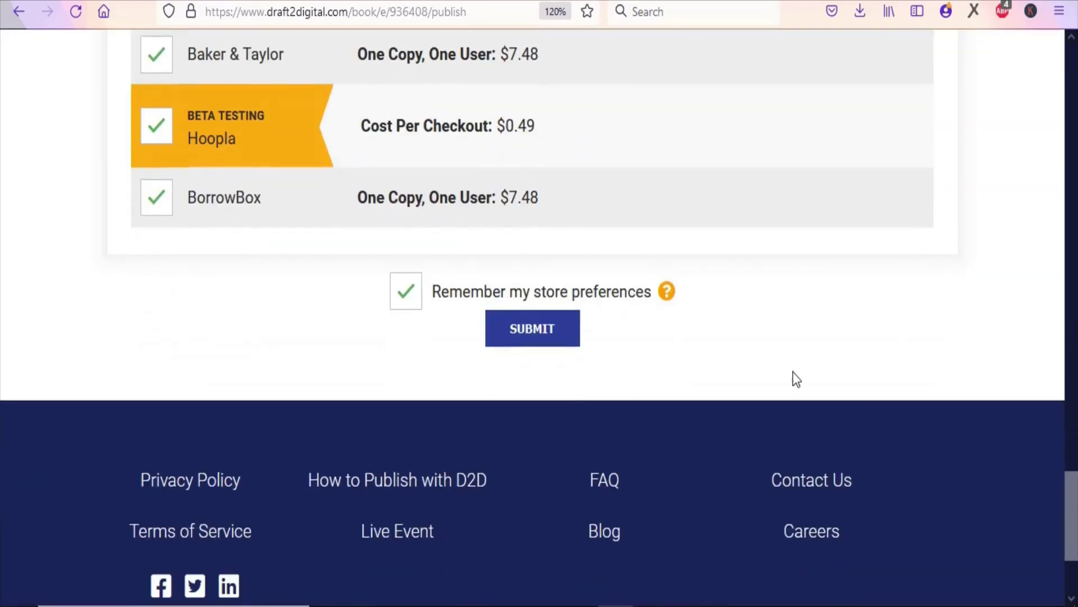
left_click(534, 338)
left_click(434, 143)
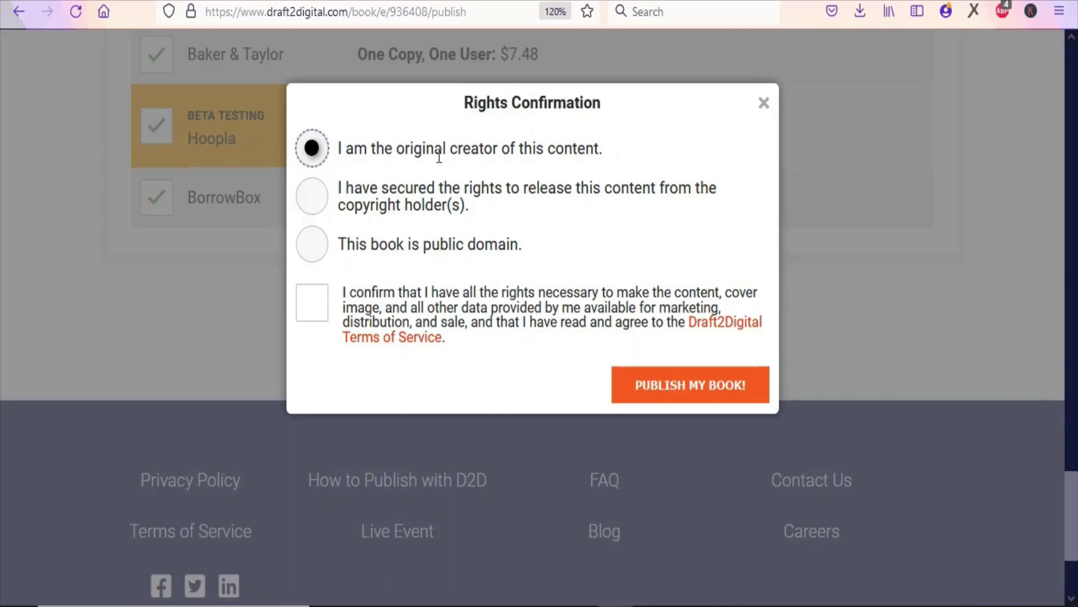
left_click(318, 307)
left_click(670, 397)
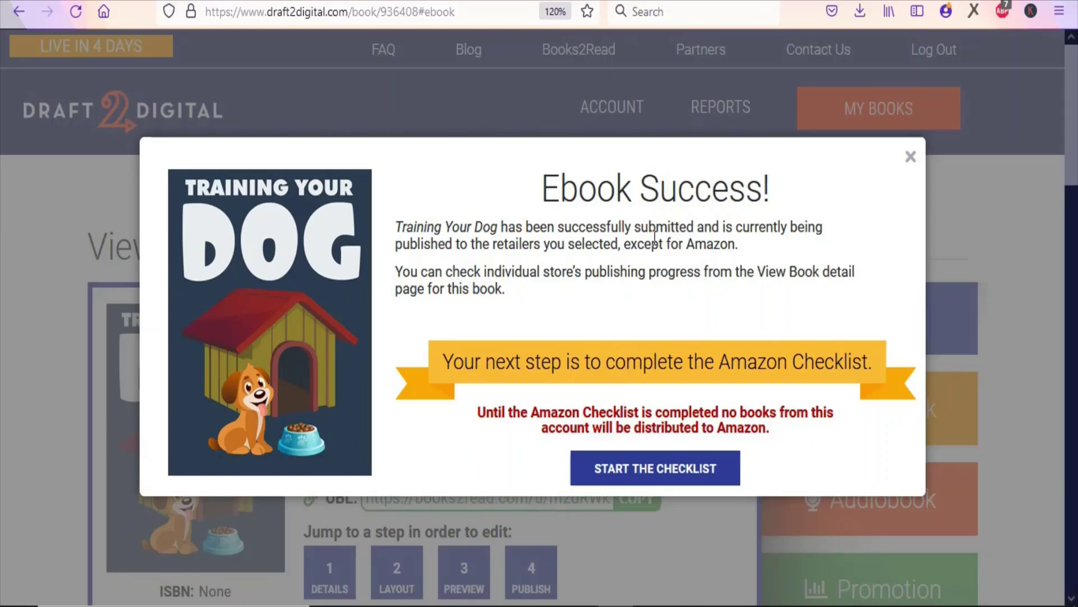
Start the Amazon Checklist and submit that the ebooks have never been available at Amazon unless through D2D.
left_click(626, 476)
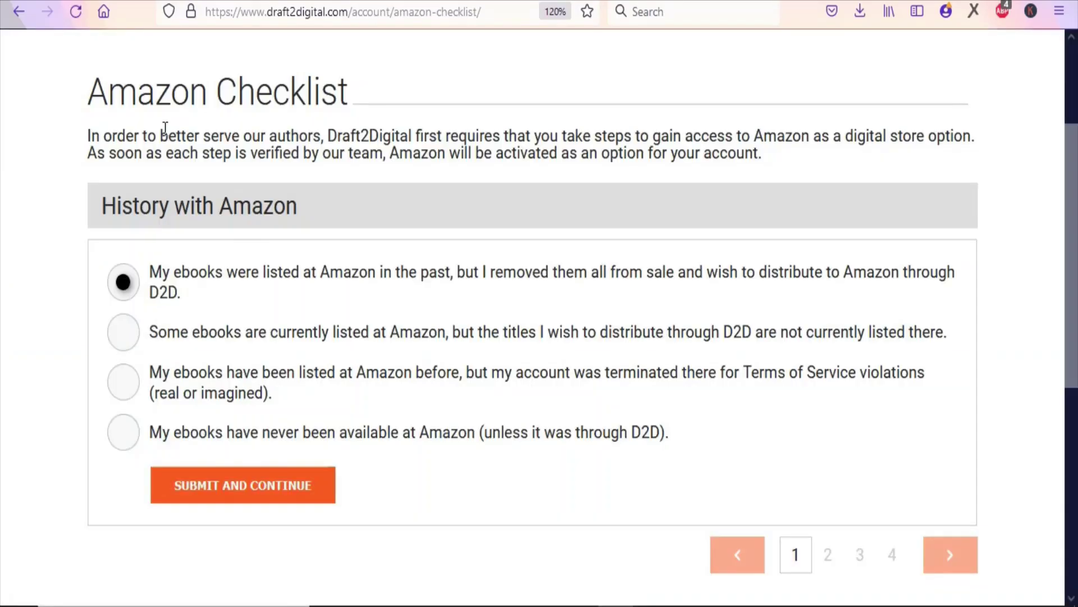
left_click(124, 444)
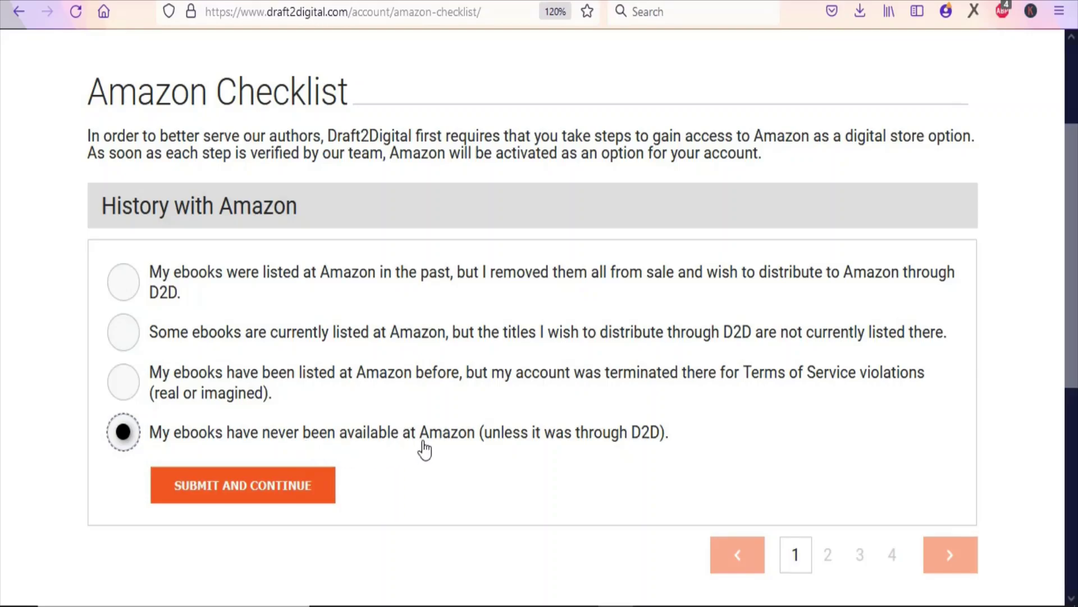
left_click(267, 495)
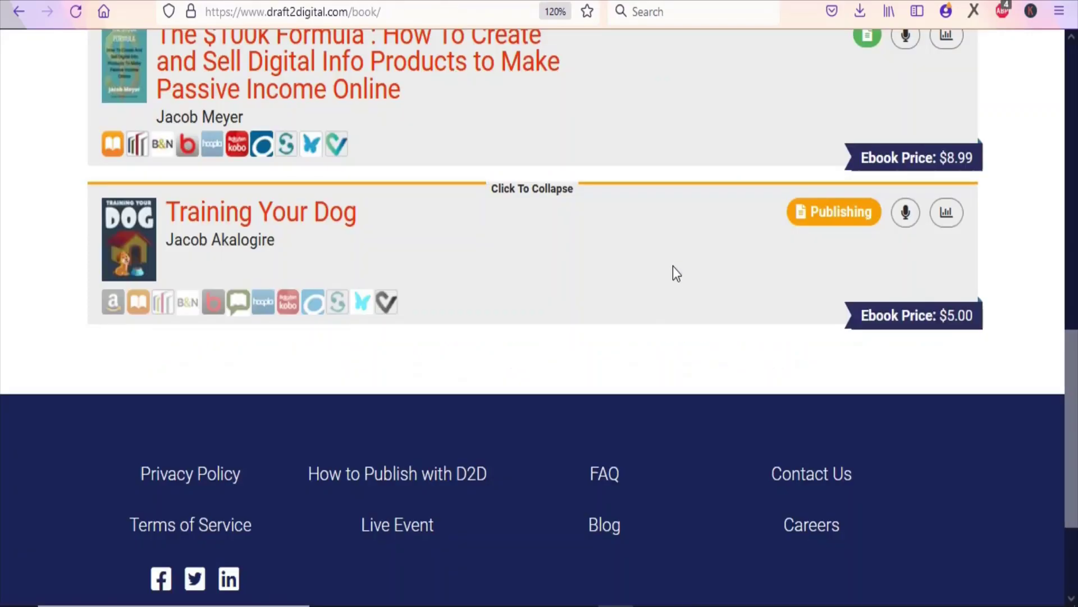